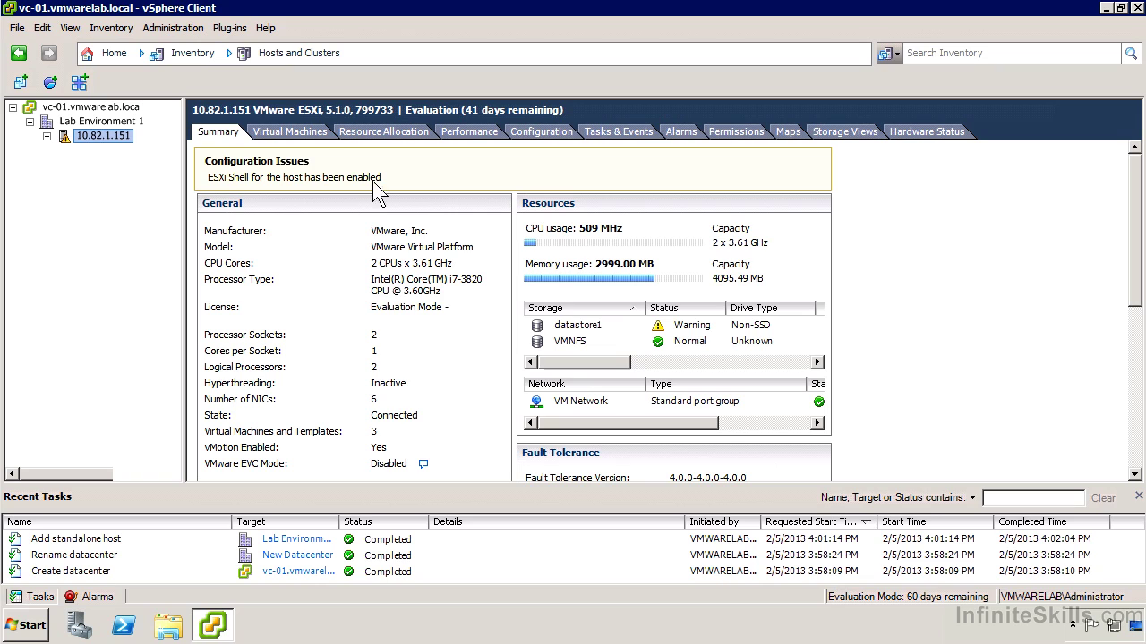
- Review the host's virtual machines, performance, hardware configuration, networking, and tasks and events
left_click(315, 131)
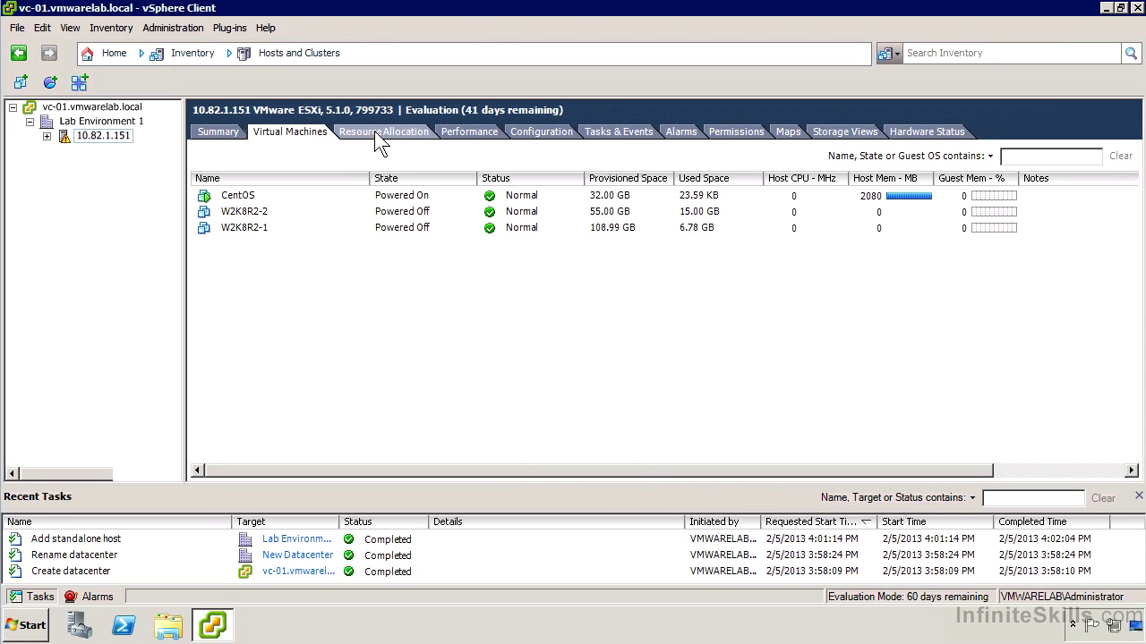
left_click(460, 136)
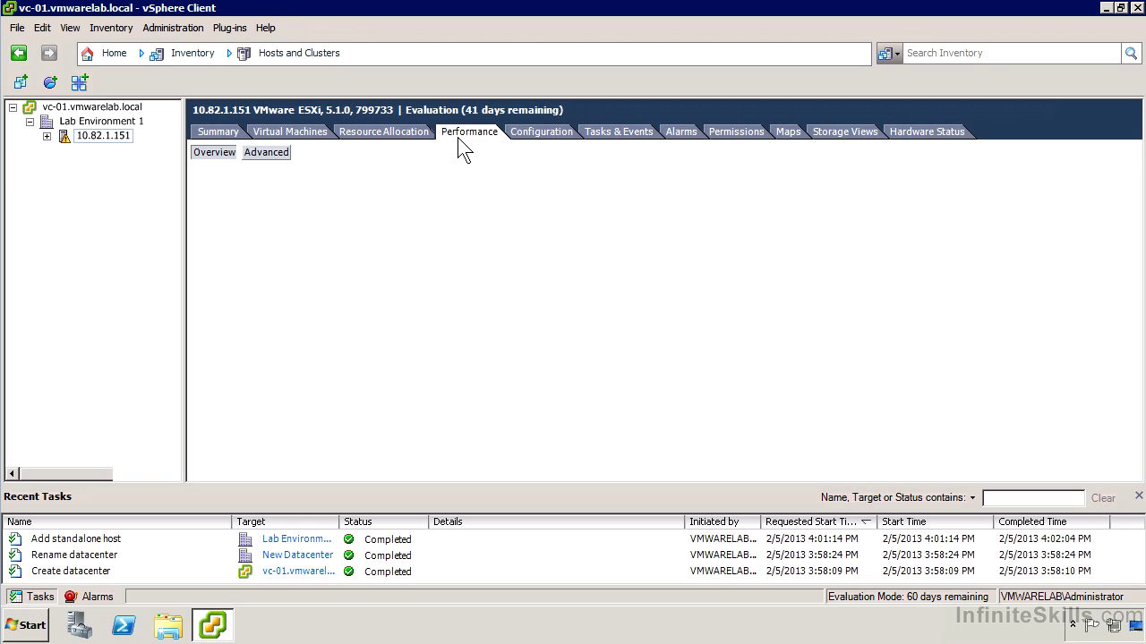
left_click(535, 134)
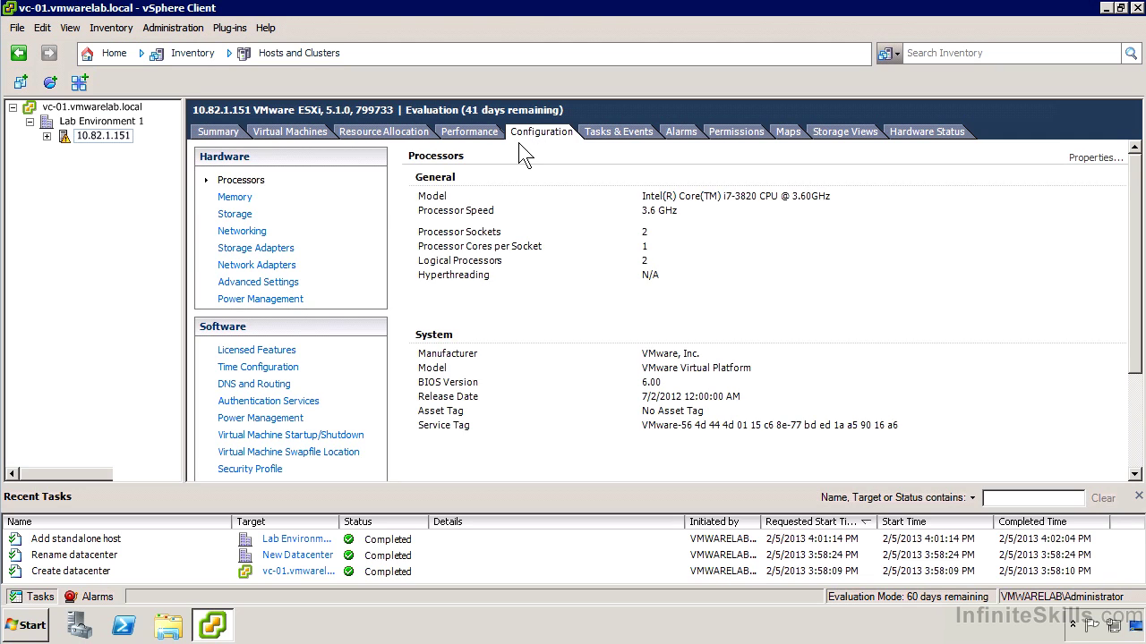
left_click(257, 236)
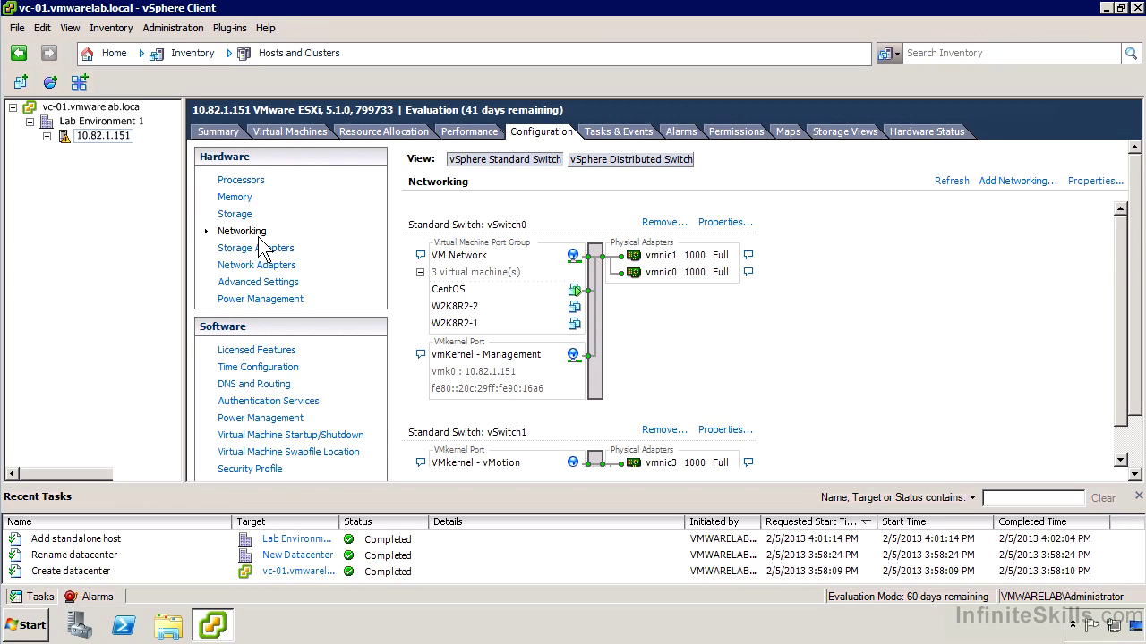
left_click(615, 138)
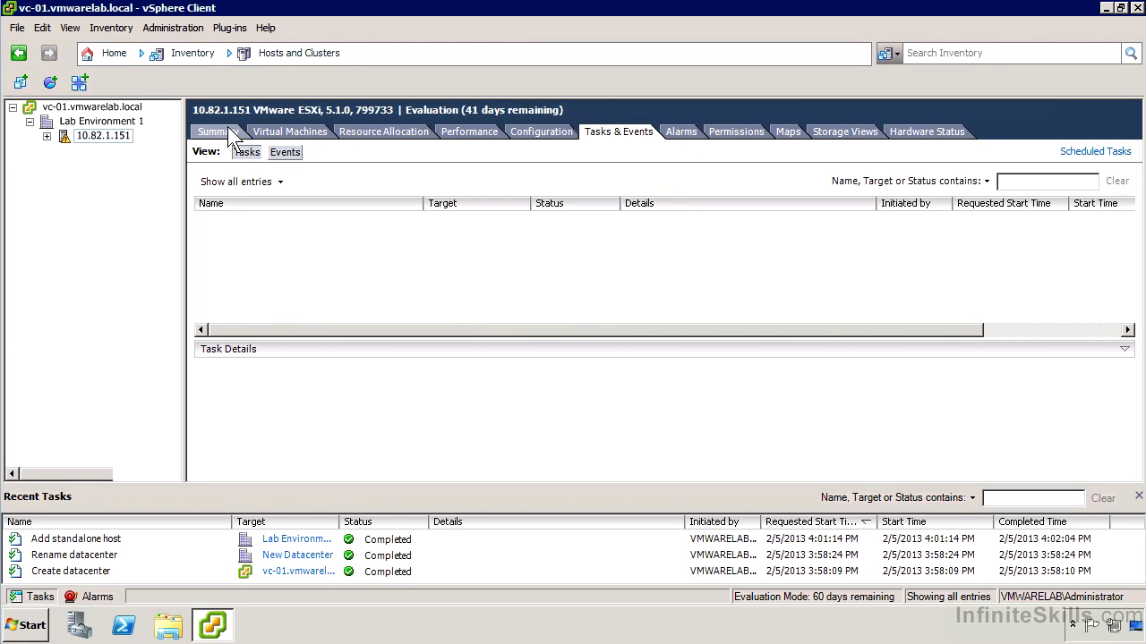
- Open the vCenter Server settings from the home page and display the statistics collection settings
left_click(112, 53)
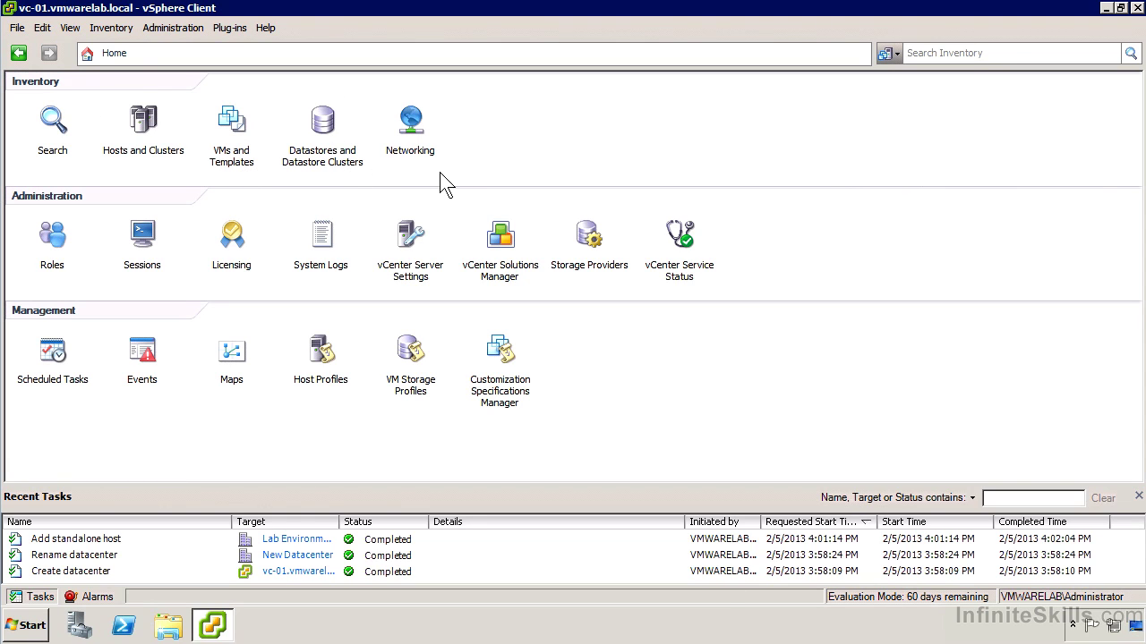
left_click(414, 245)
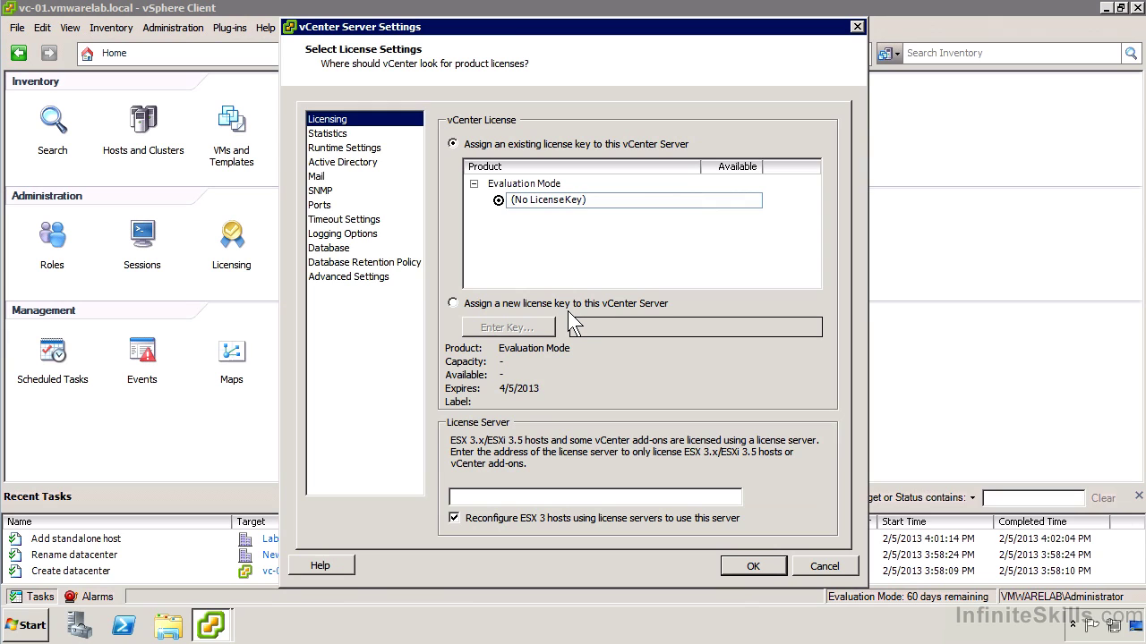
left_click(358, 133)
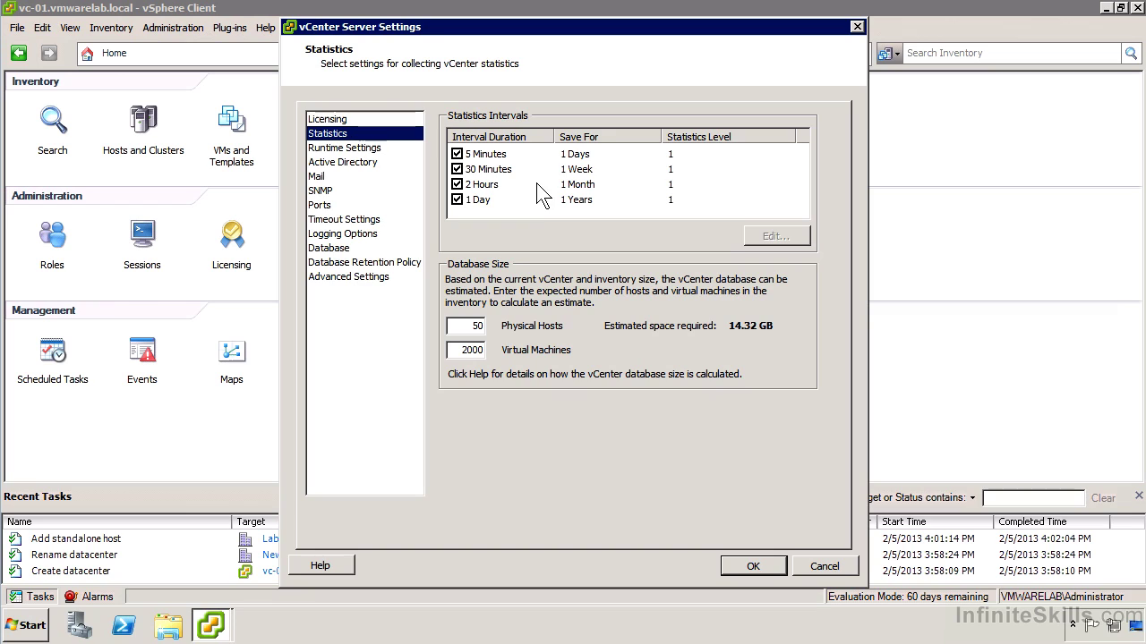
- Edit the 5-minute statistics interval, comparing the Level 2 and Level 3 descriptions and choosing Level 4
left_click(671, 157)
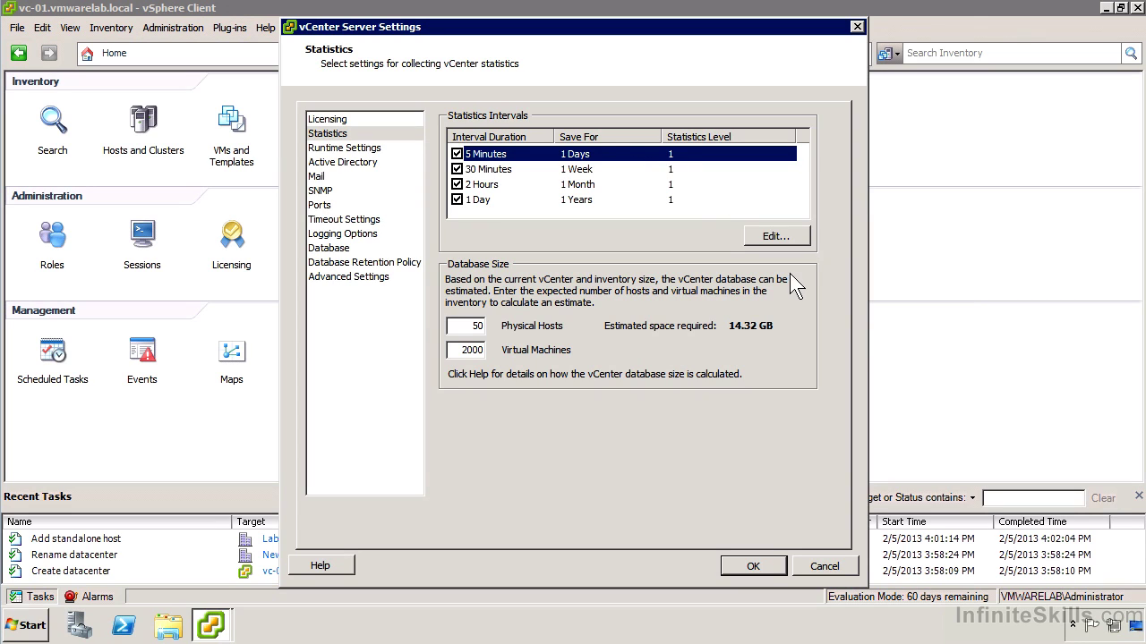
left_click(777, 239)
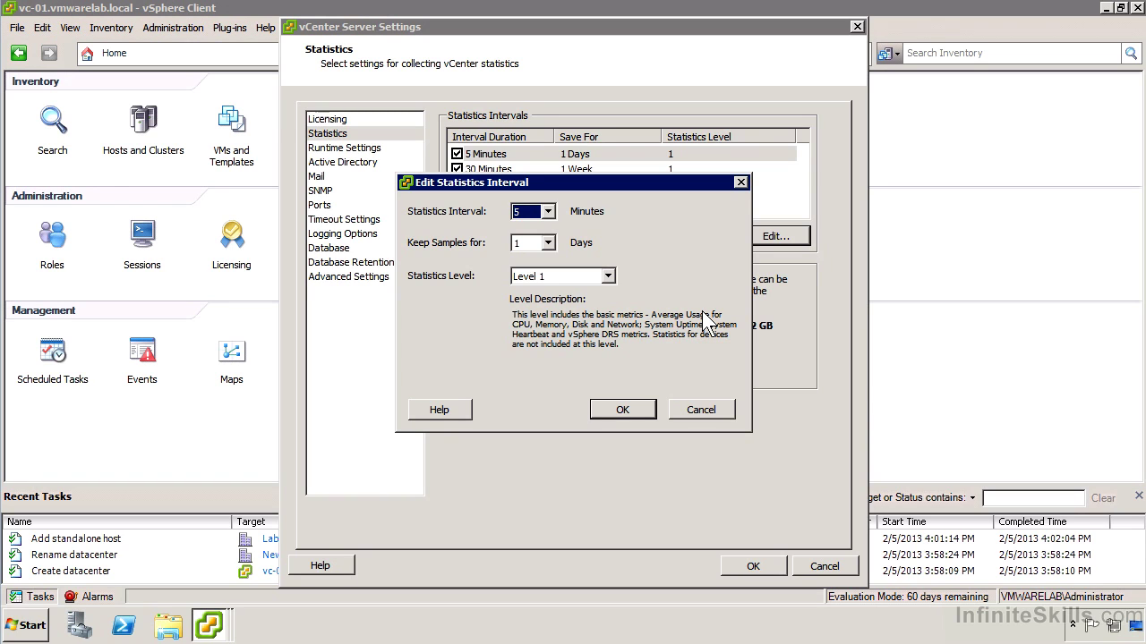
left_click(608, 275)
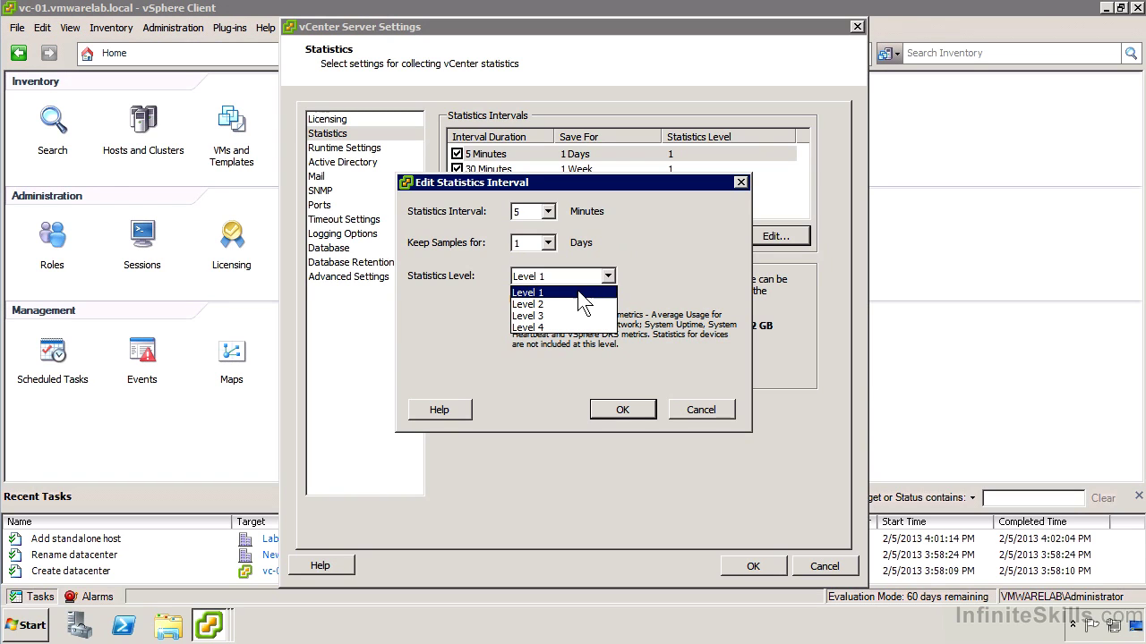
left_click(582, 304)
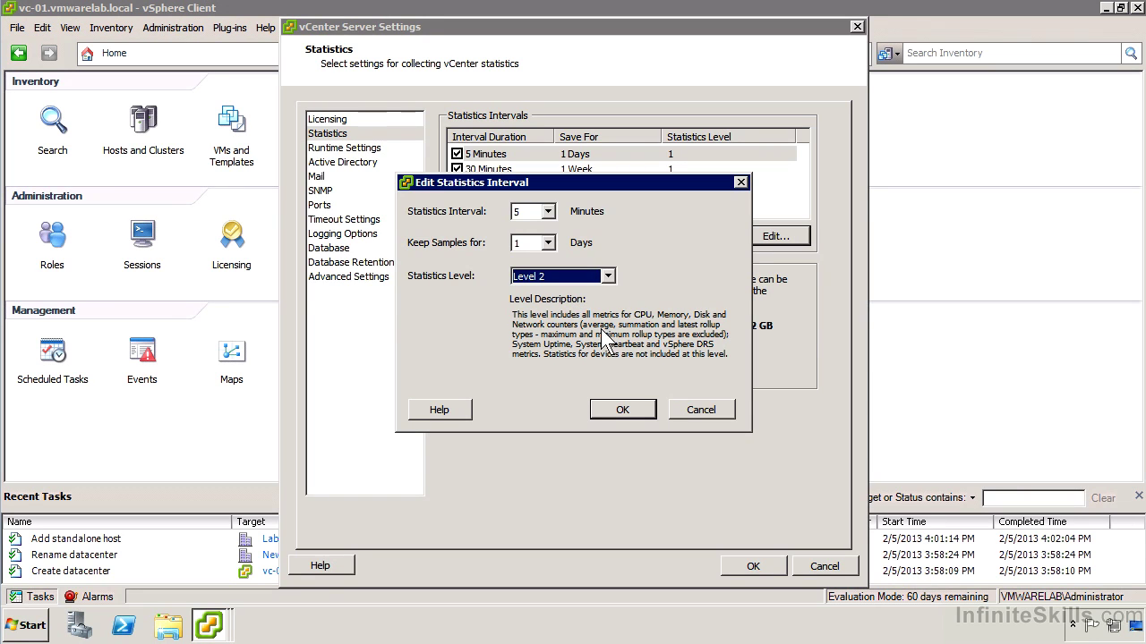
left_click(608, 276)
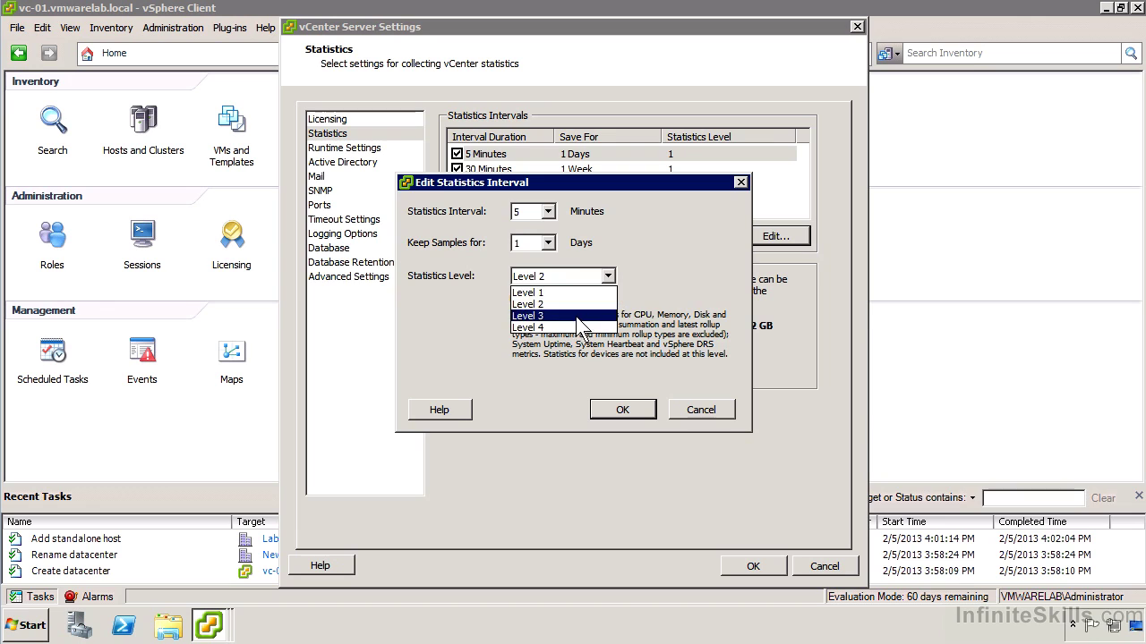
left_click(577, 317)
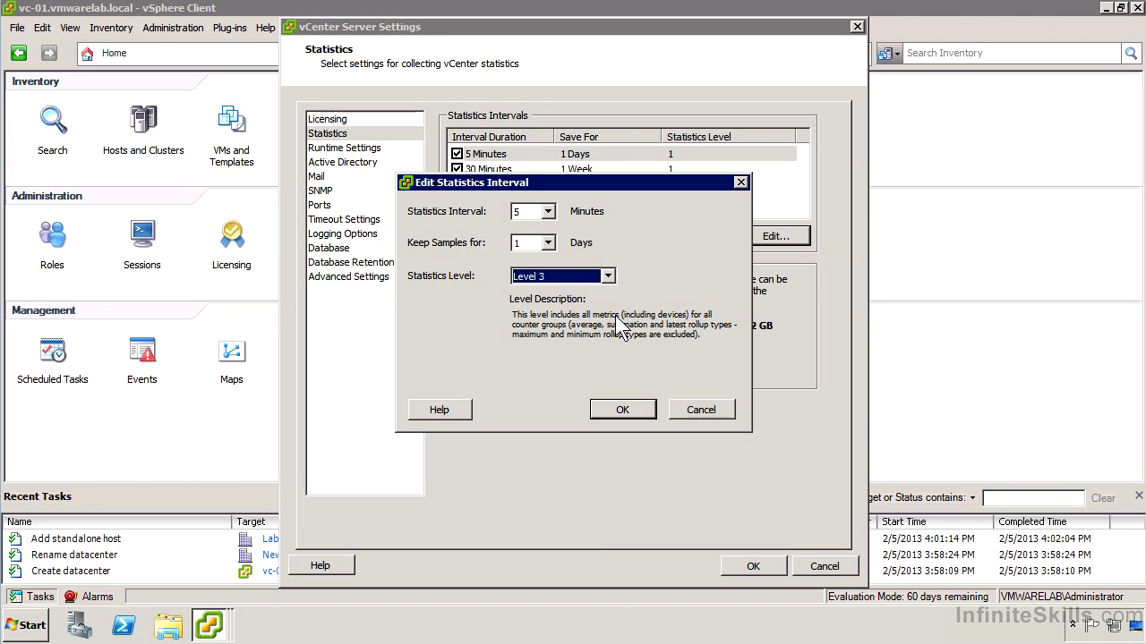
left_click(580, 278)
left_click(569, 328)
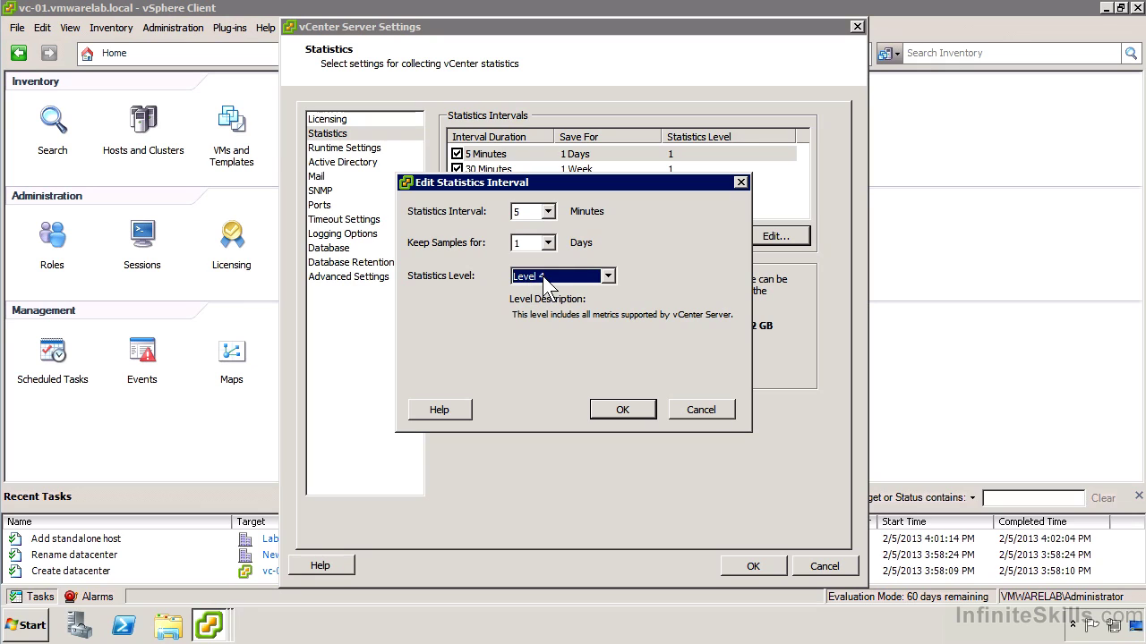
- Set the statistics interval to 1 minute with samples kept for 5 days, and apply the interval changes
left_click(548, 211)
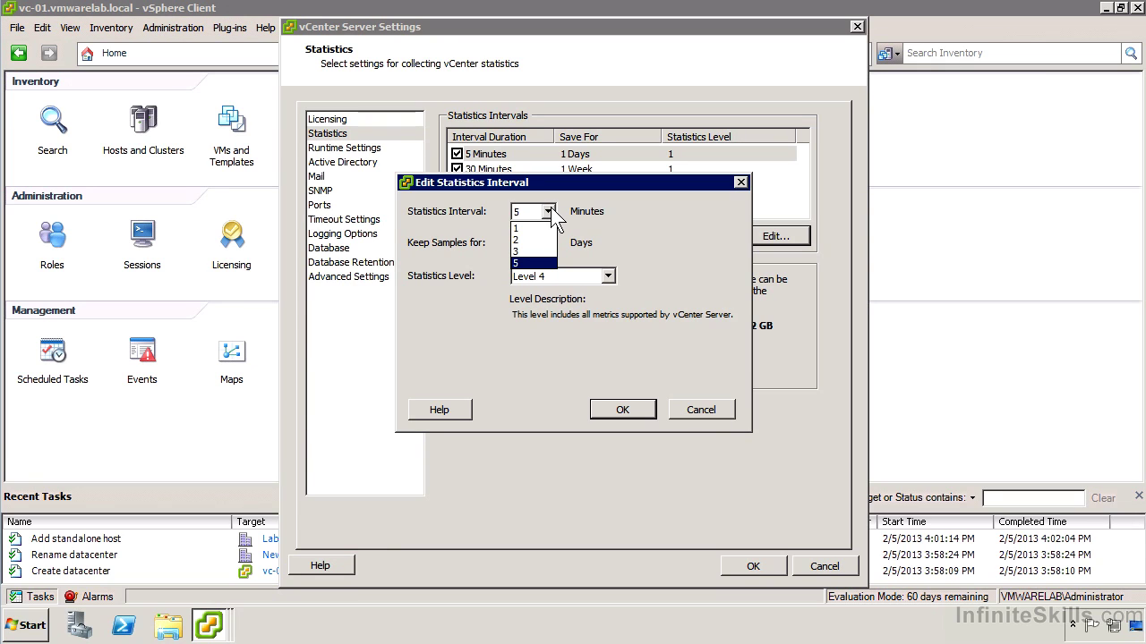
left_click(534, 228)
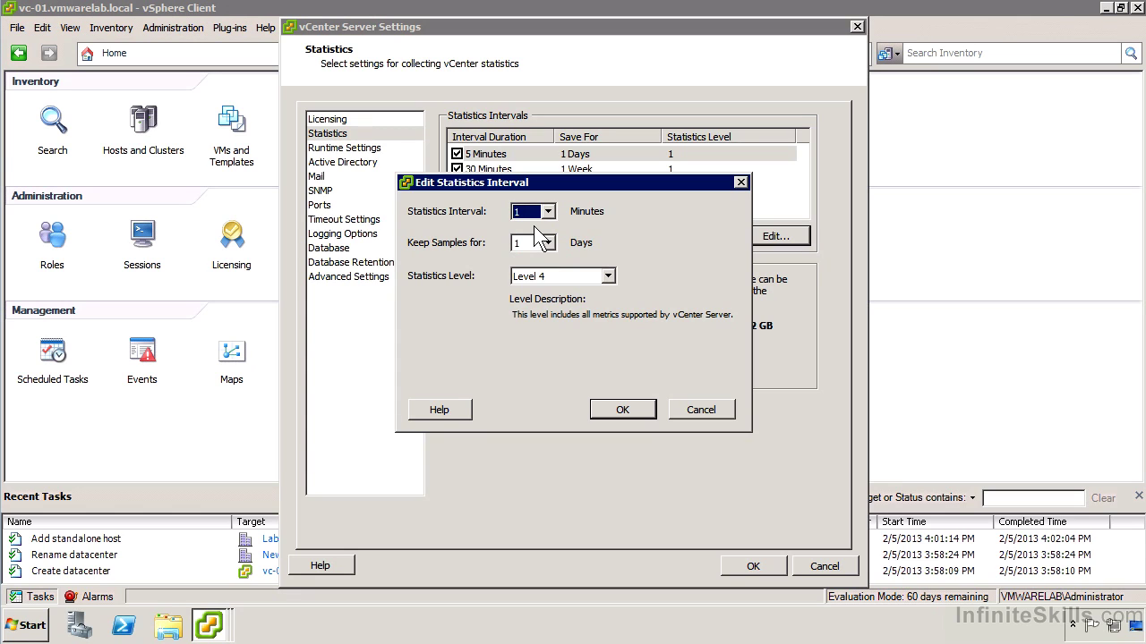
left_click(540, 242)
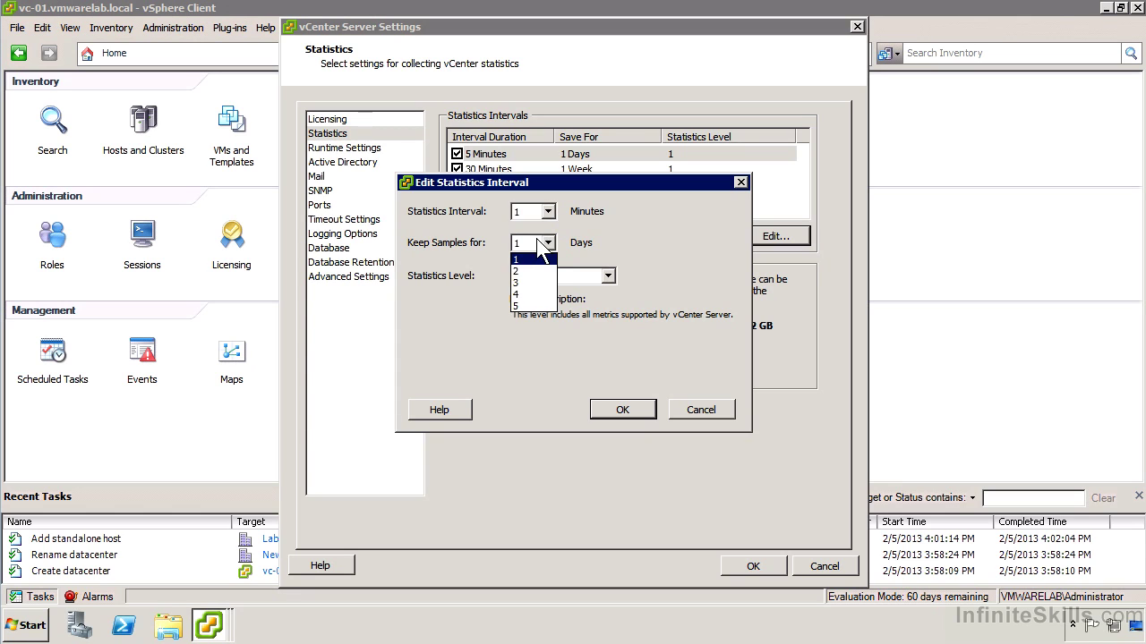
left_click(528, 307)
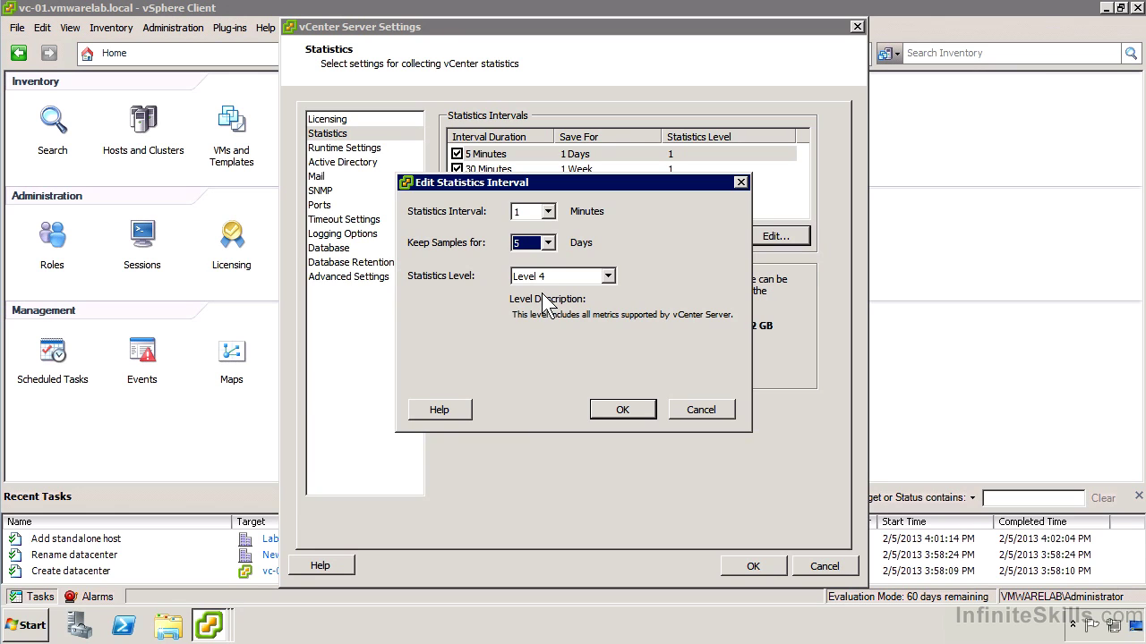
left_click(604, 408)
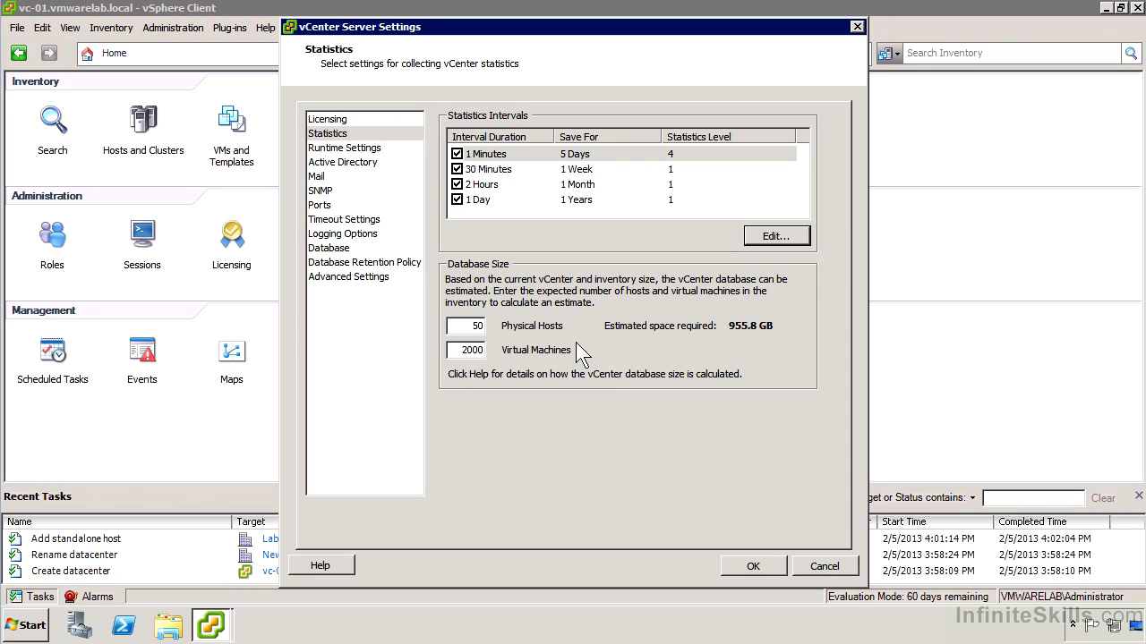
- Set the database size estimate to 1 physical host and 3 virtual machines
double_click(466, 326)
type("1")
double_click(473, 350)
type("5")
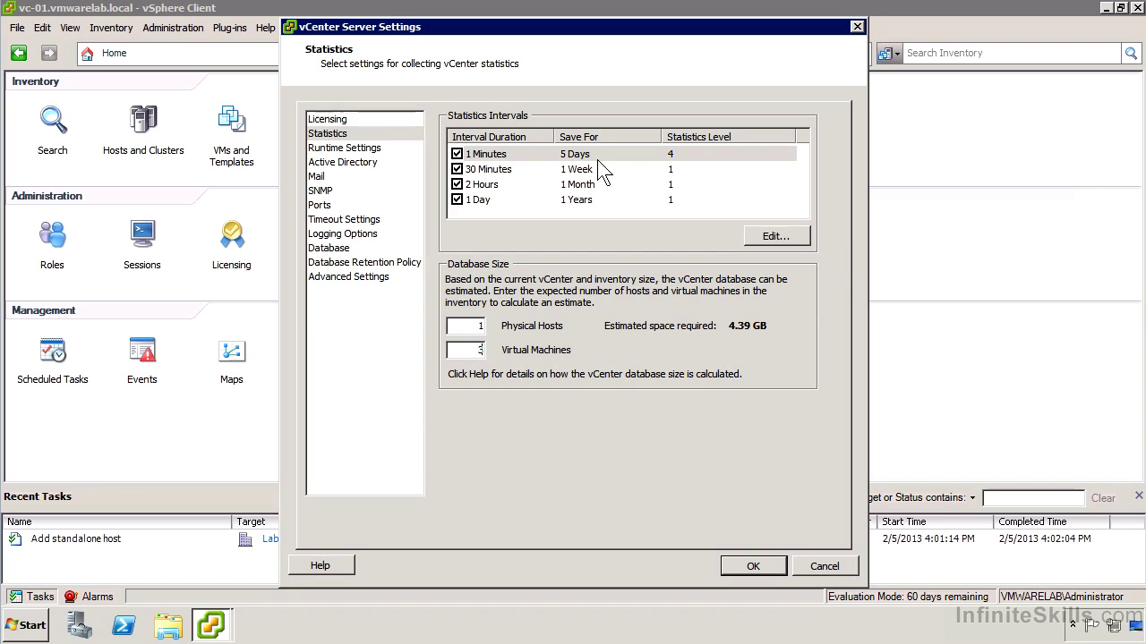
- Change the first statistics interval to 5 minutes, keeping samples for 1 day at Level 2
left_click(598, 161)
key("space")
left_click(456, 154)
left_click(457, 169)
left_click(457, 185)
left_click(457, 199)
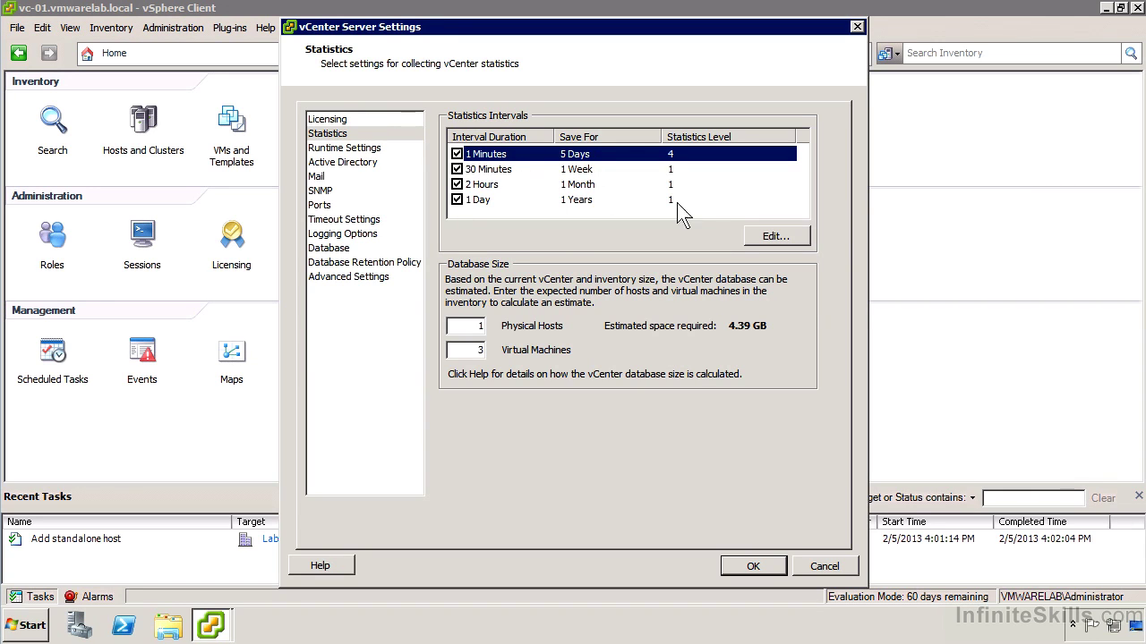
left_click(770, 231)
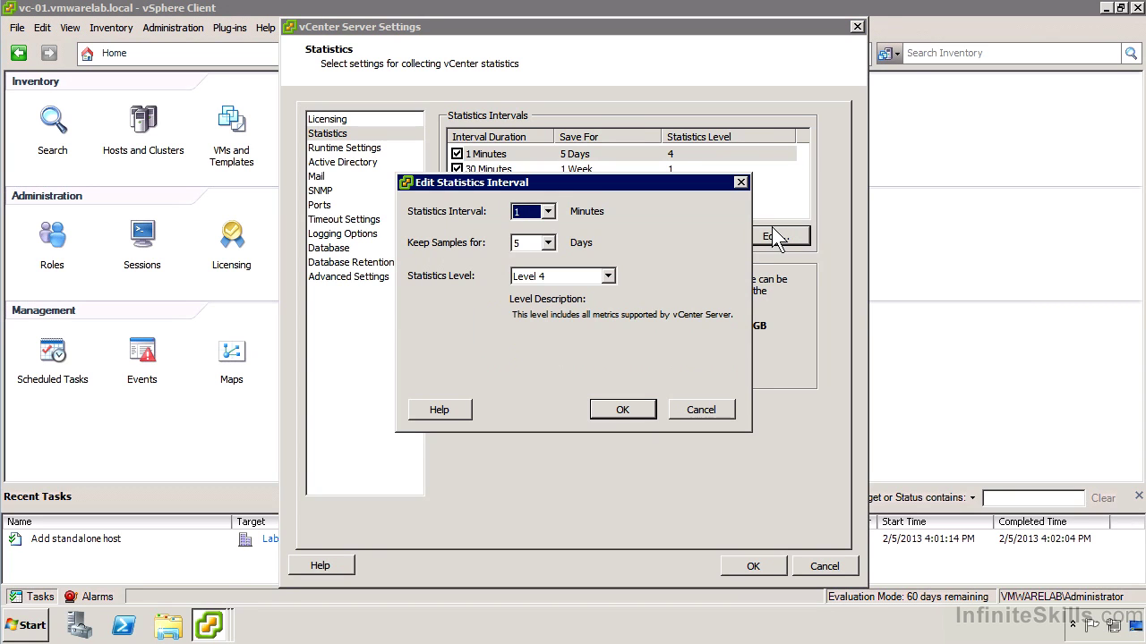
left_click(548, 242)
left_click(526, 271)
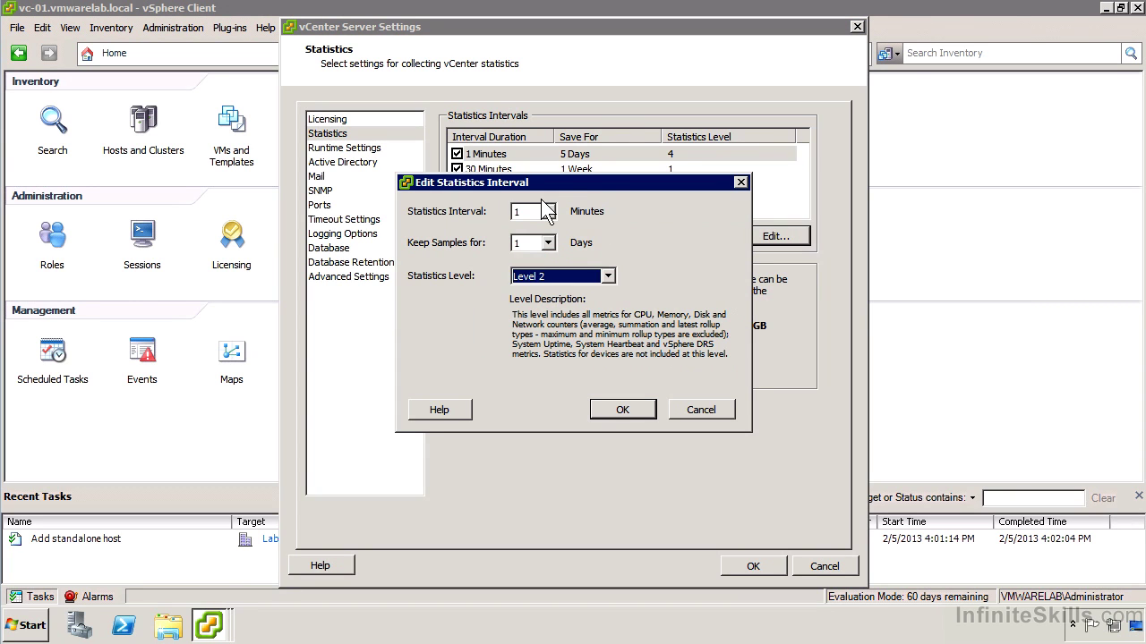
left_click(547, 211)
left_click(528, 264)
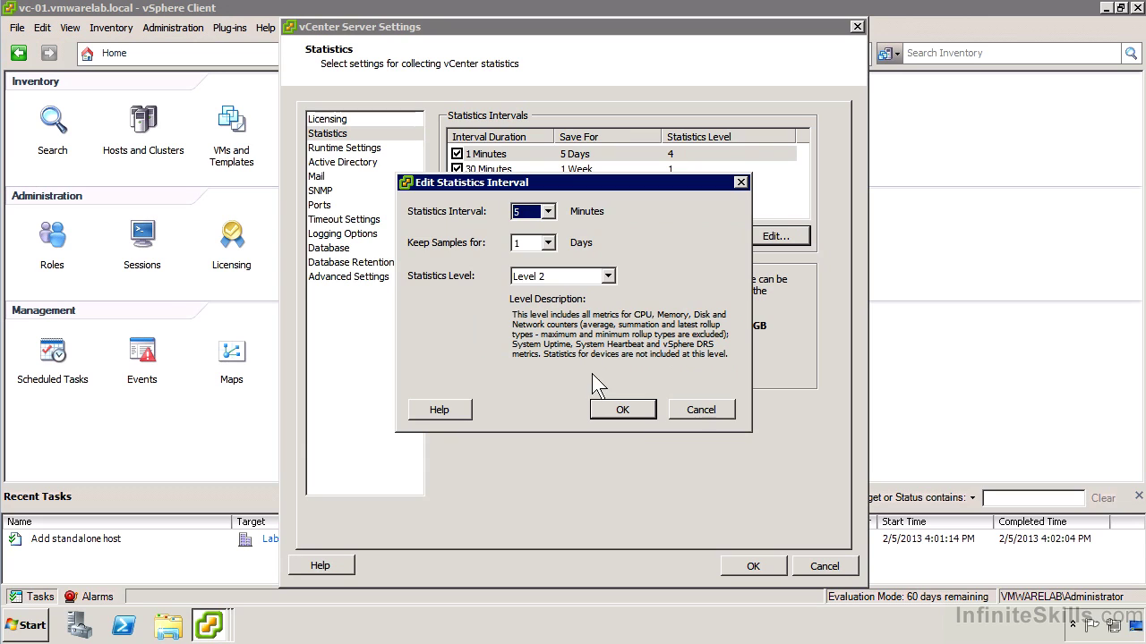
left_click(633, 407)
- Try to set the 30-minute interval's statistics level to Level 3
left_click(658, 170)
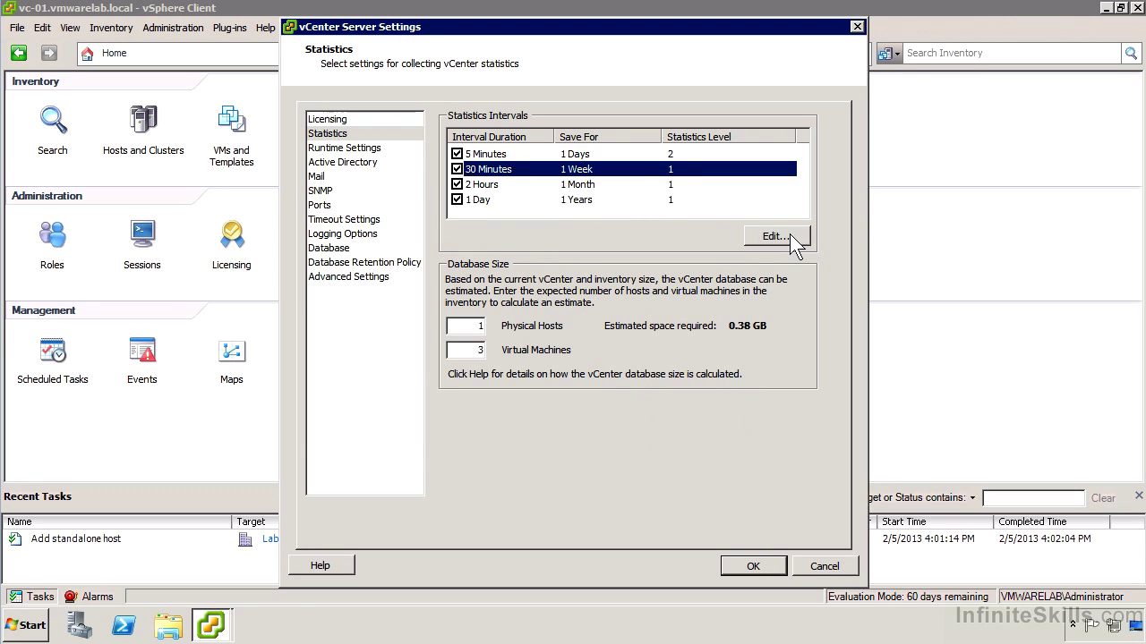
left_click(789, 234)
left_click(608, 276)
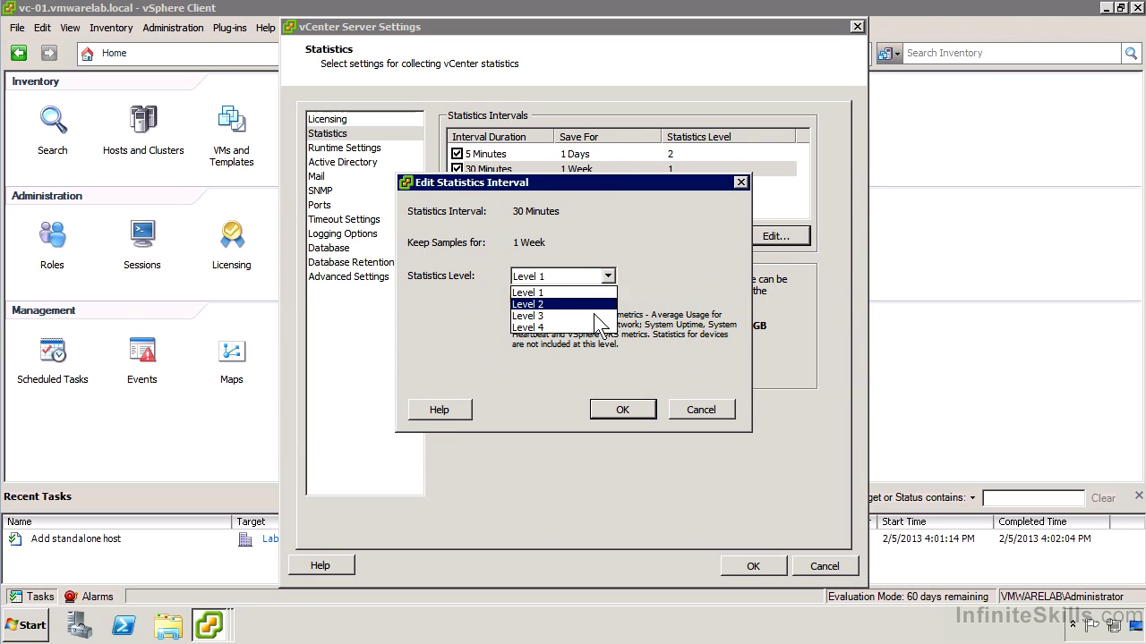
left_click(592, 311)
left_click(621, 409)
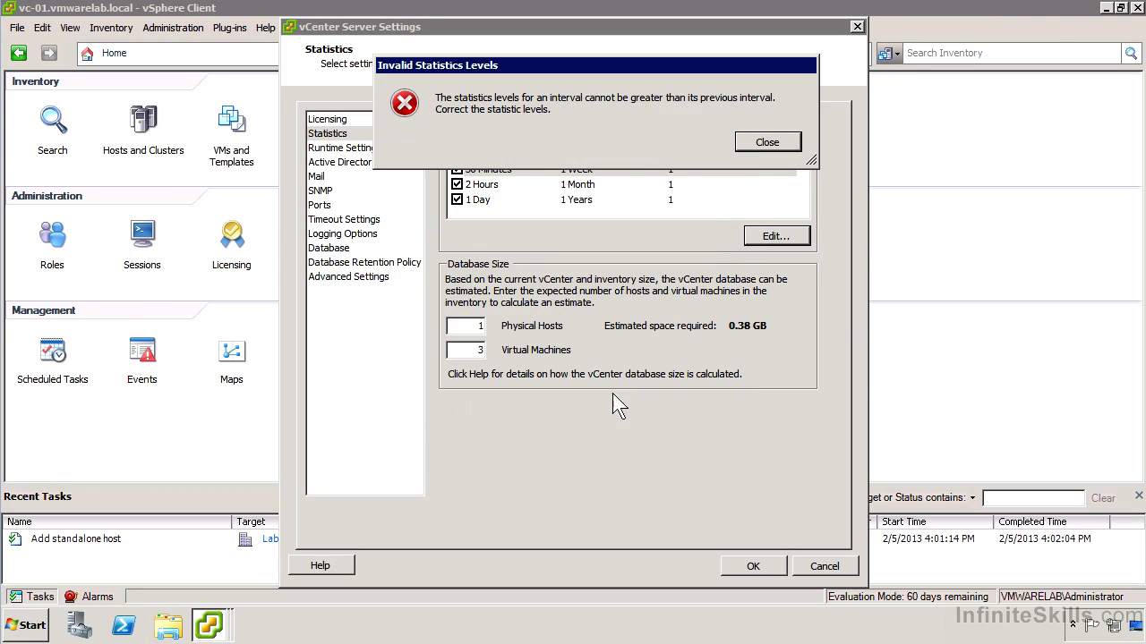
left_click(786, 146)
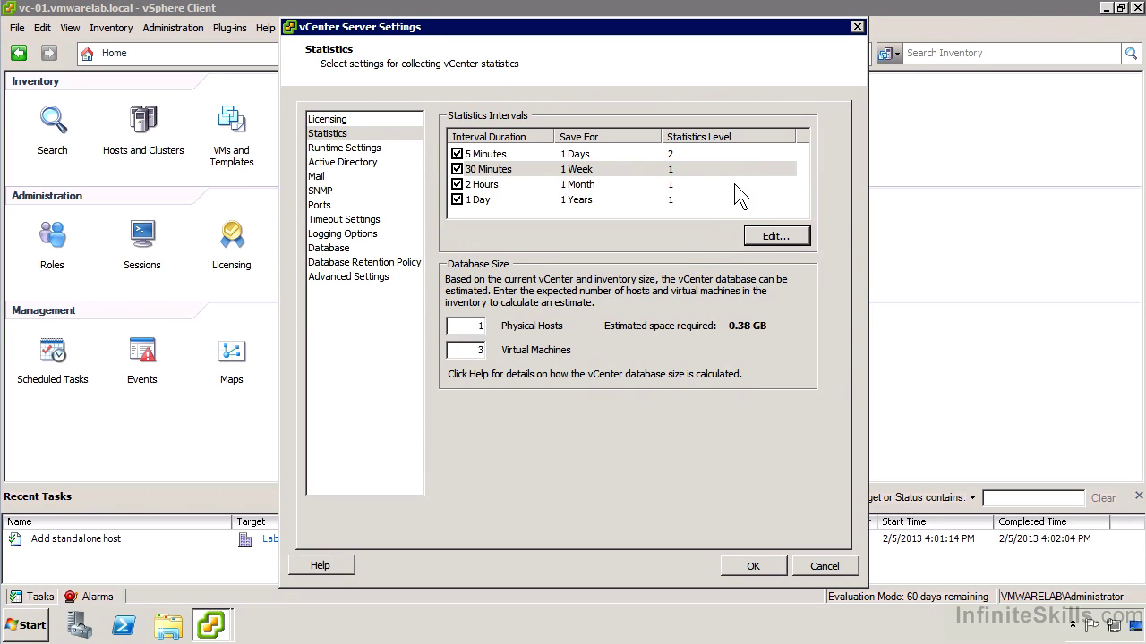
- Disable and re-enable the 30-minute, 2-hour and 1-day statistics intervals, and set all three to Level 2
left_click(658, 159)
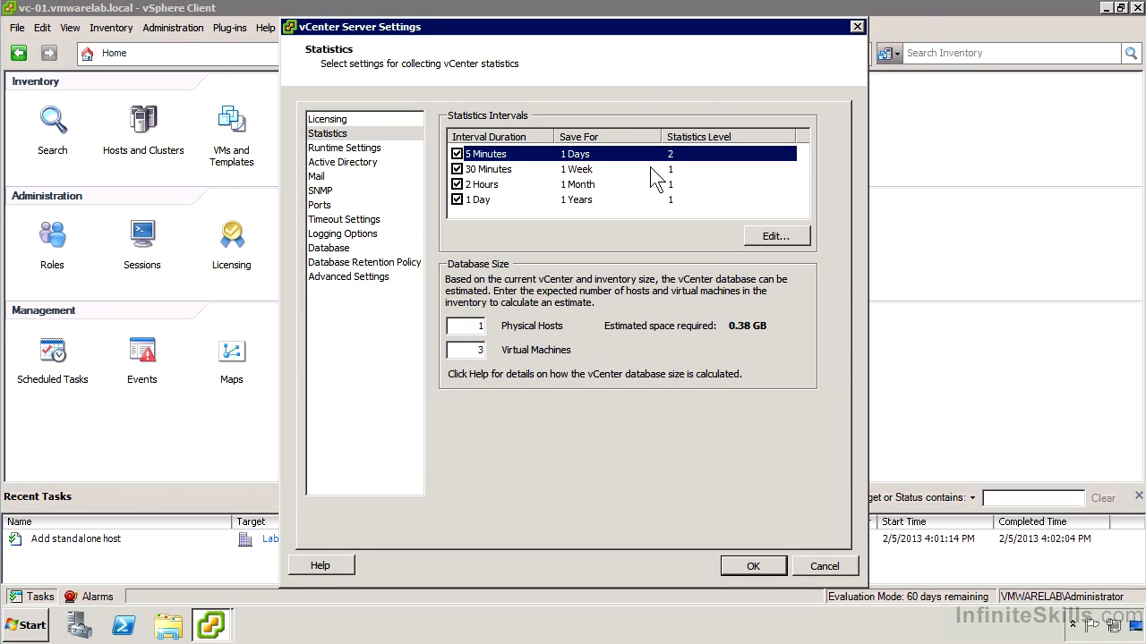
left_click(457, 169)
left_click(457, 169)
left_click(457, 169)
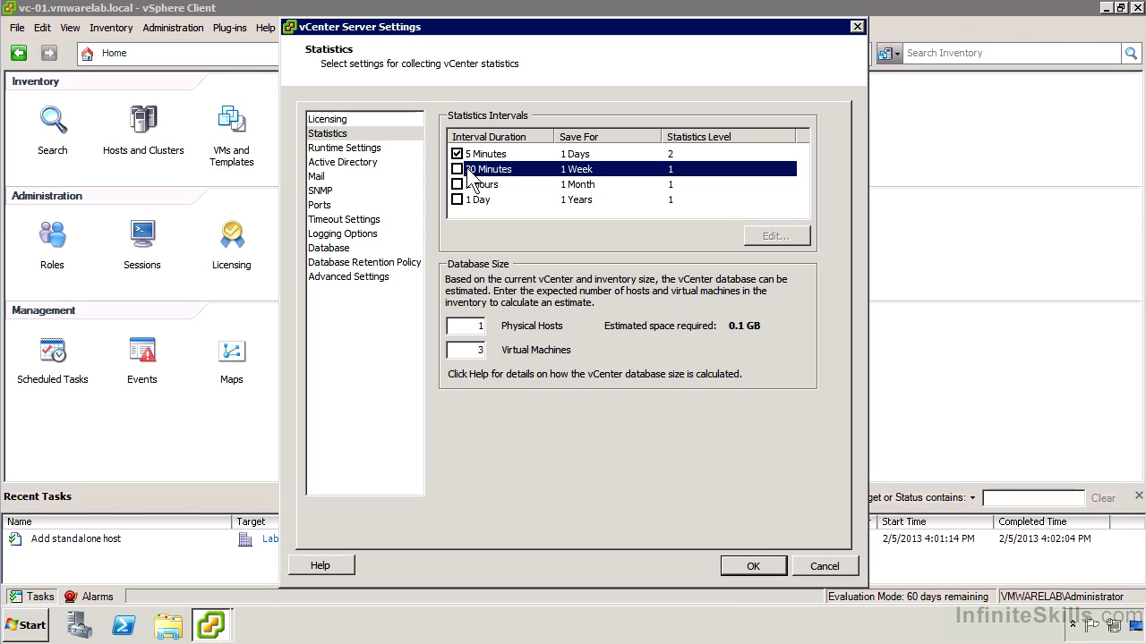
left_click(458, 169)
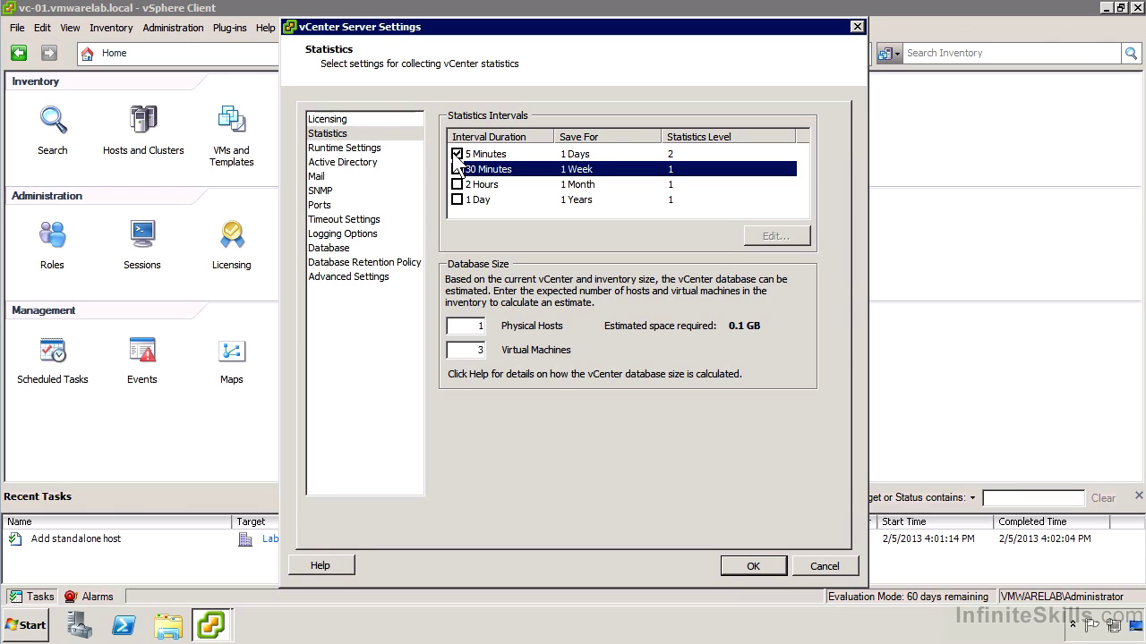
left_click(458, 199)
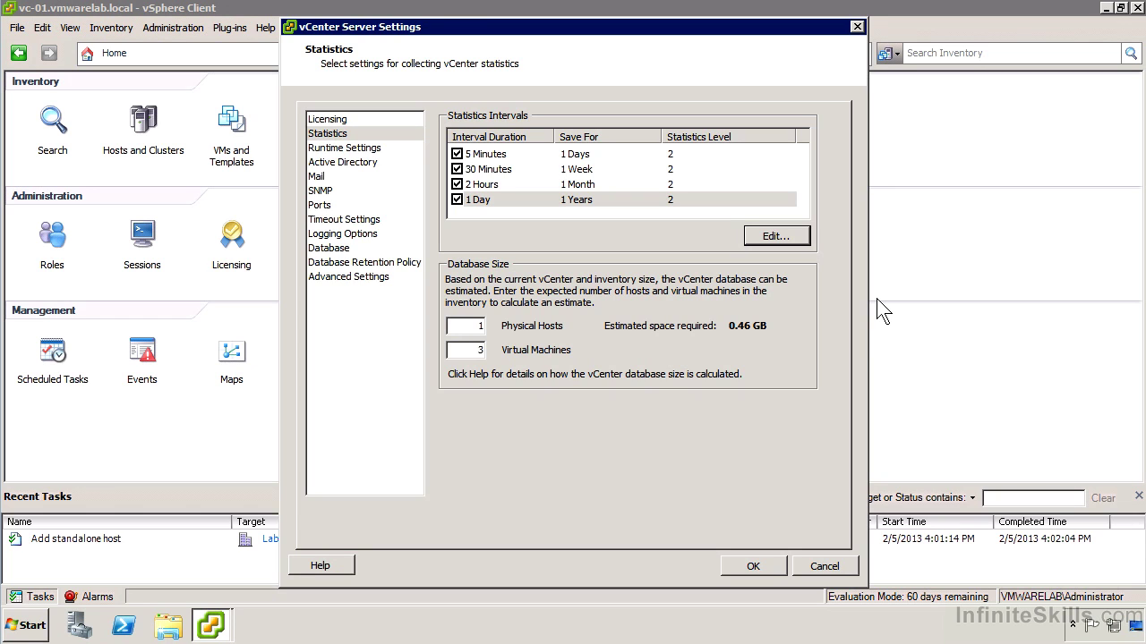
- Review the vCenter runtime settings and the Active Directory timeout, query limit and validation settings
left_click(363, 150)
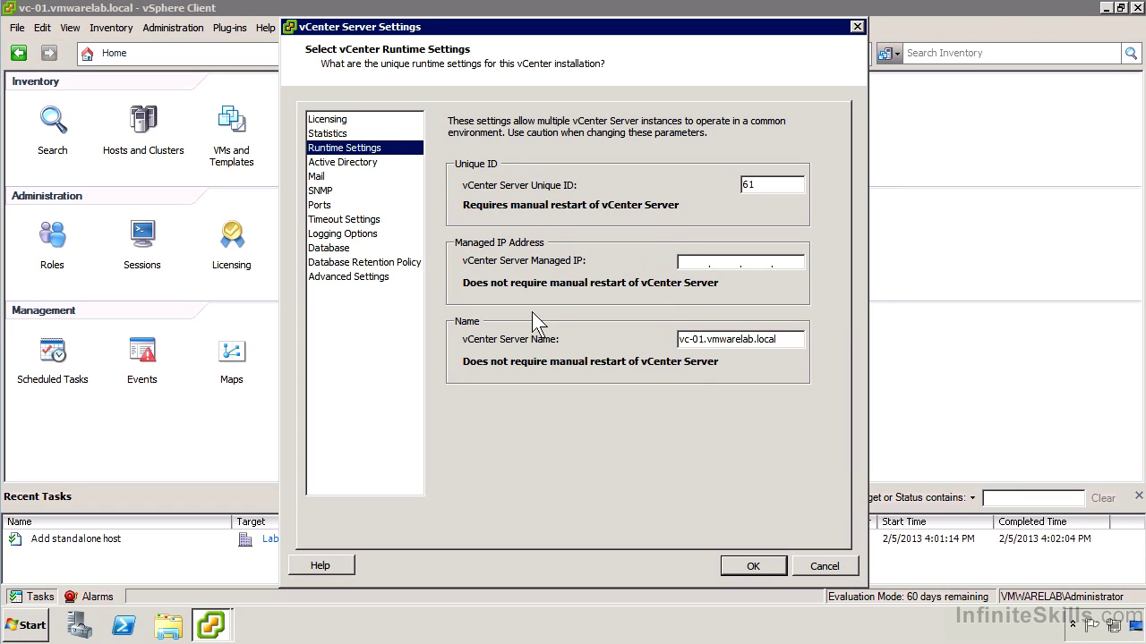
left_click(348, 163)
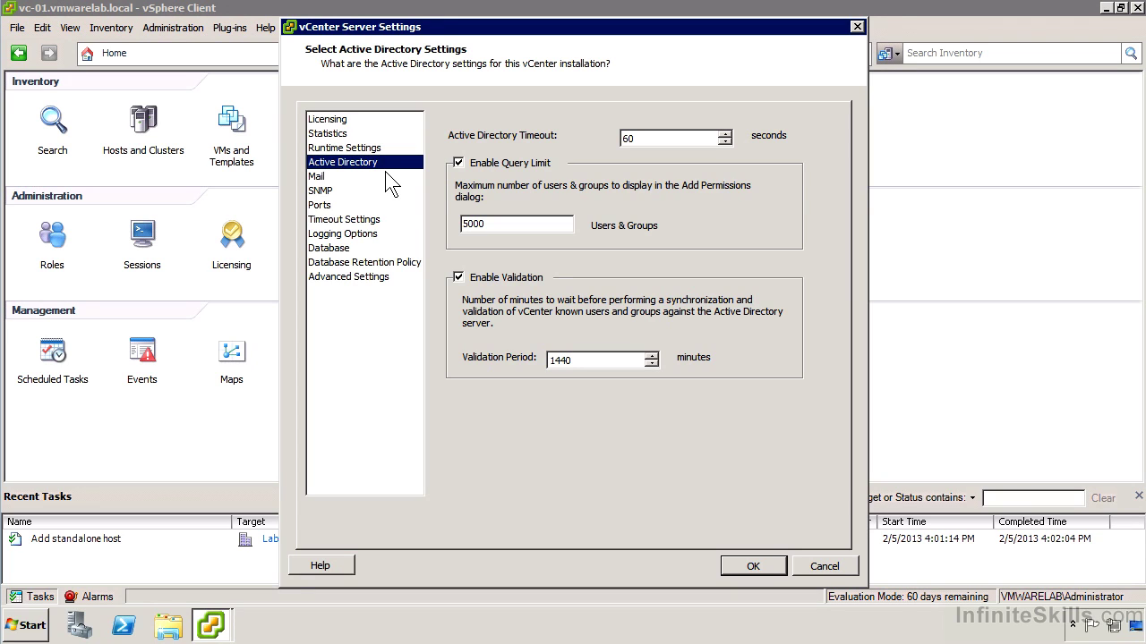
- Set the Active Directory validation period to 5 minutes
double_click(583, 360)
type("5")
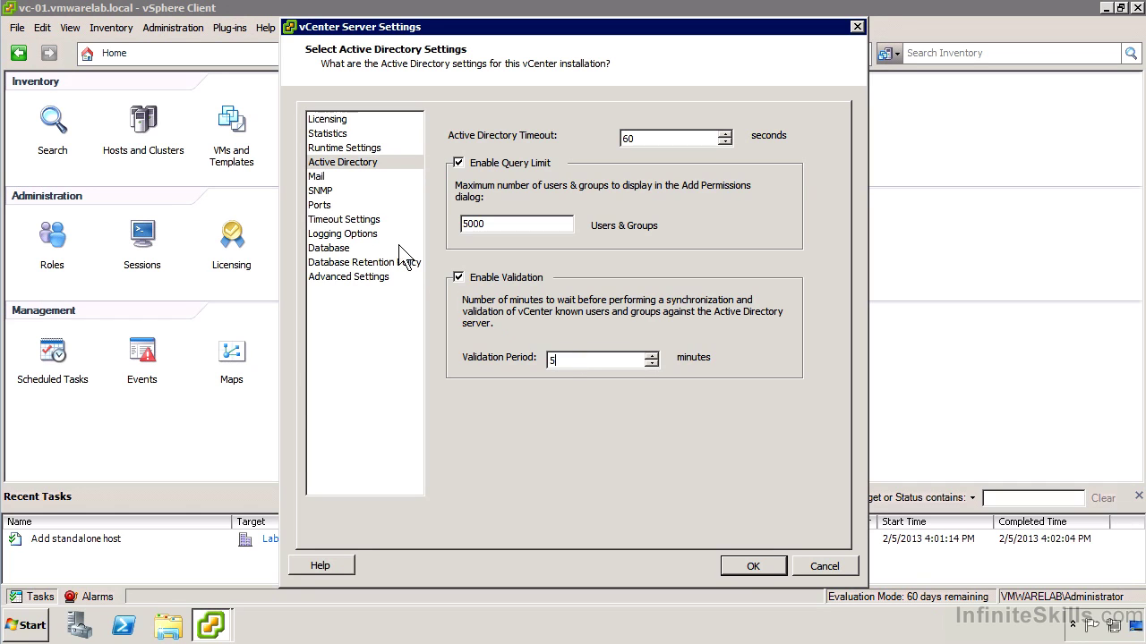
- Review the mail sender, SNMP receiver and port settings of the vCenter Server
left_click(317, 178)
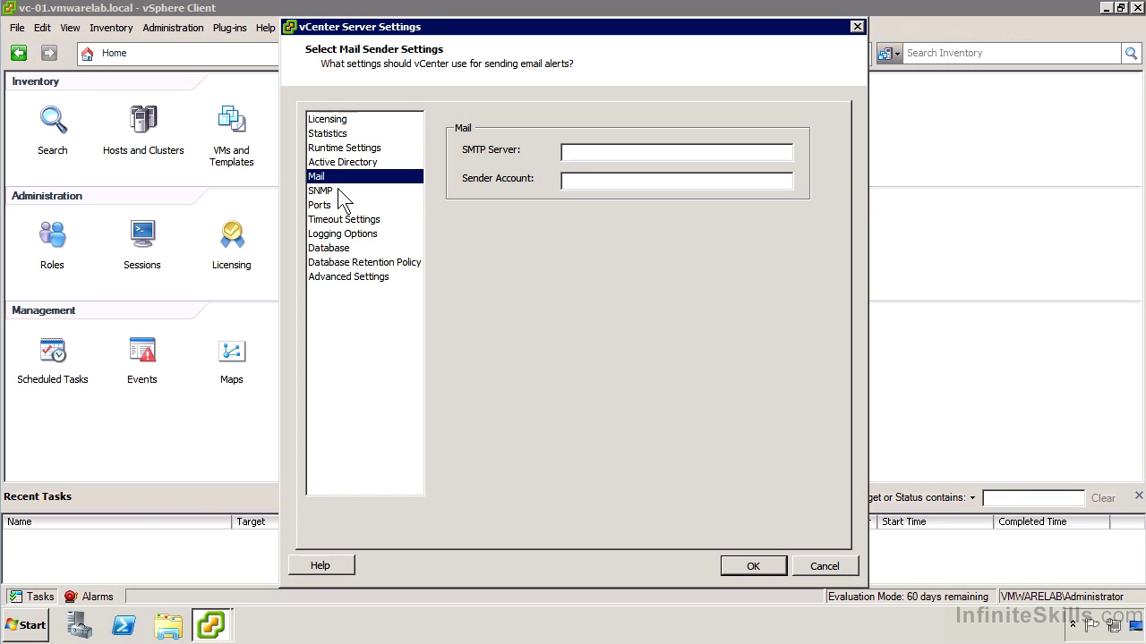
left_click(344, 199)
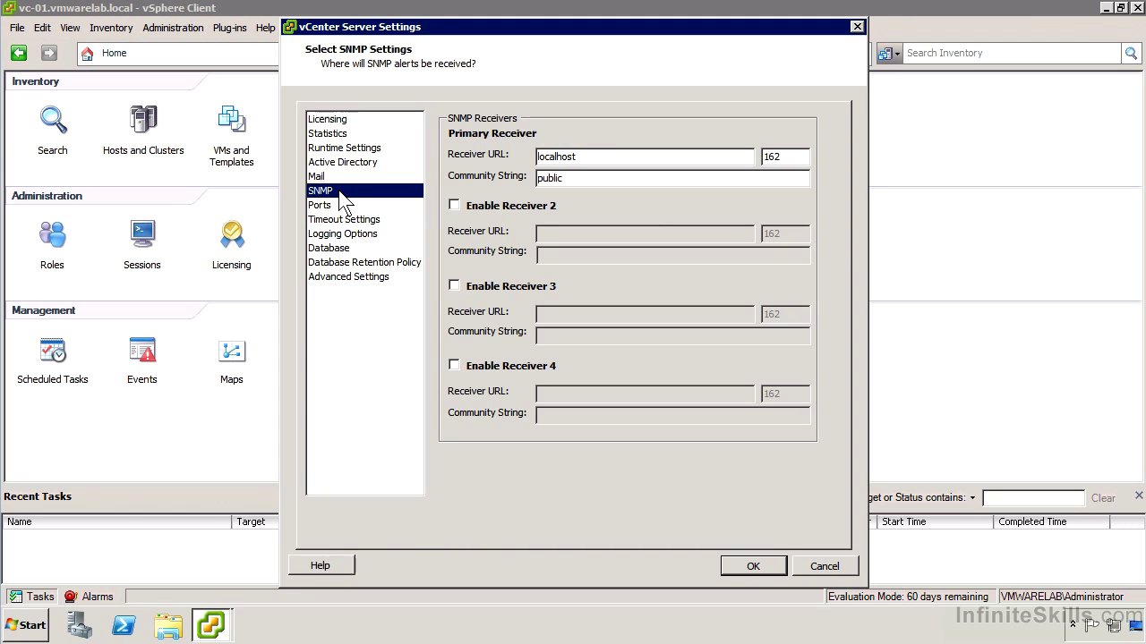
left_click(344, 205)
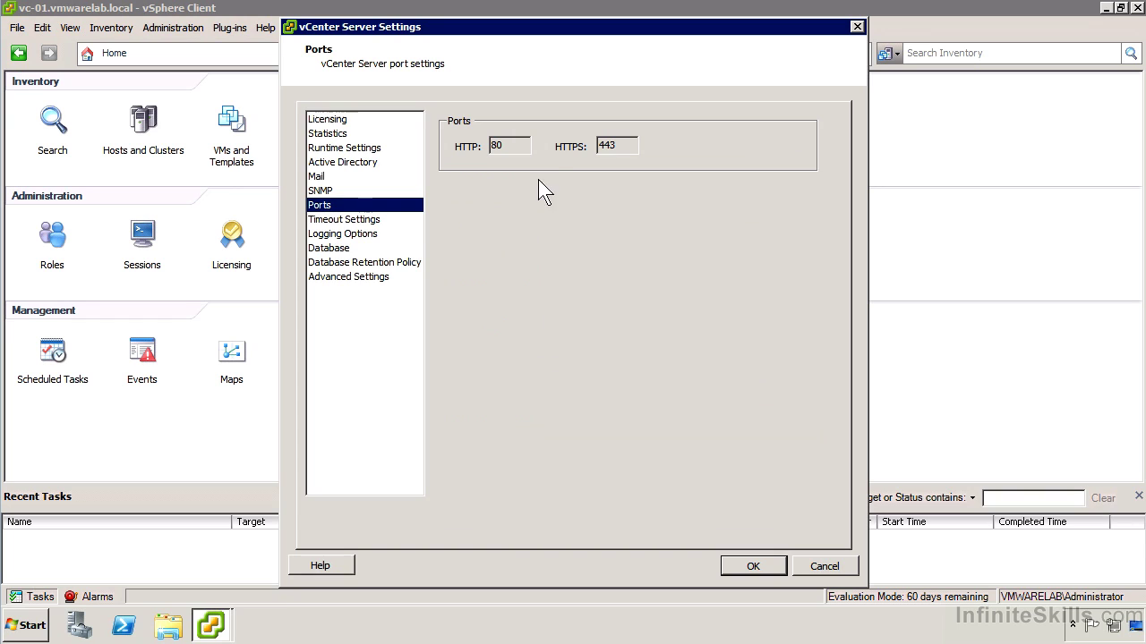
- Set the client connection timeouts to 180 seconds for normal operations and 600 seconds for long operations
left_click(375, 222)
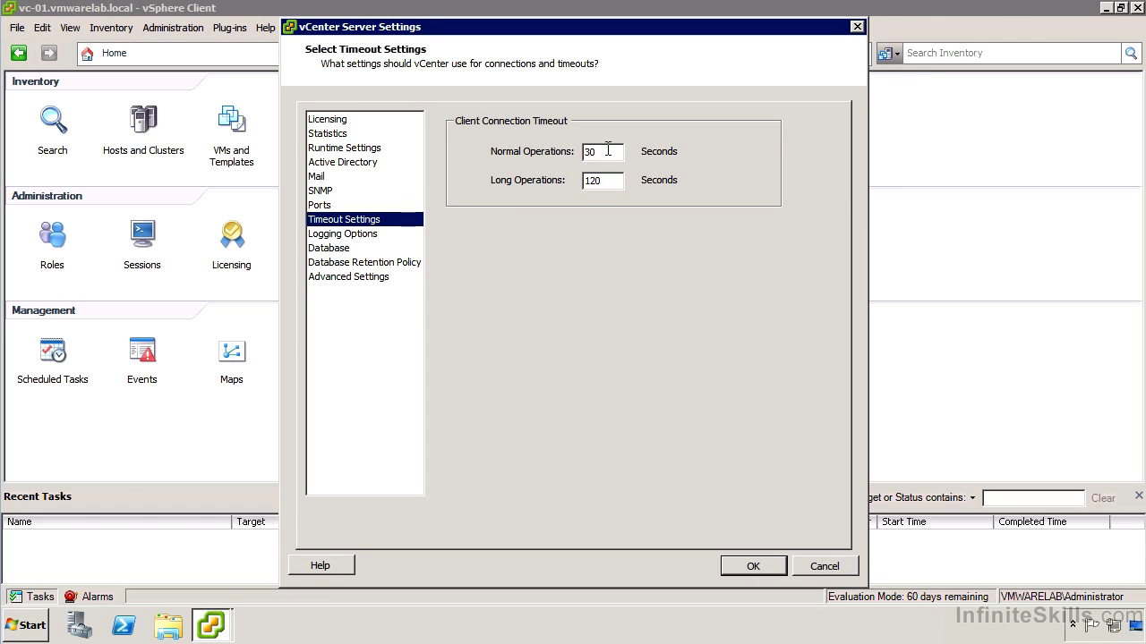
left_click(608, 151)
double_click(591, 151)
type("180")
key("Tab")
type("600")
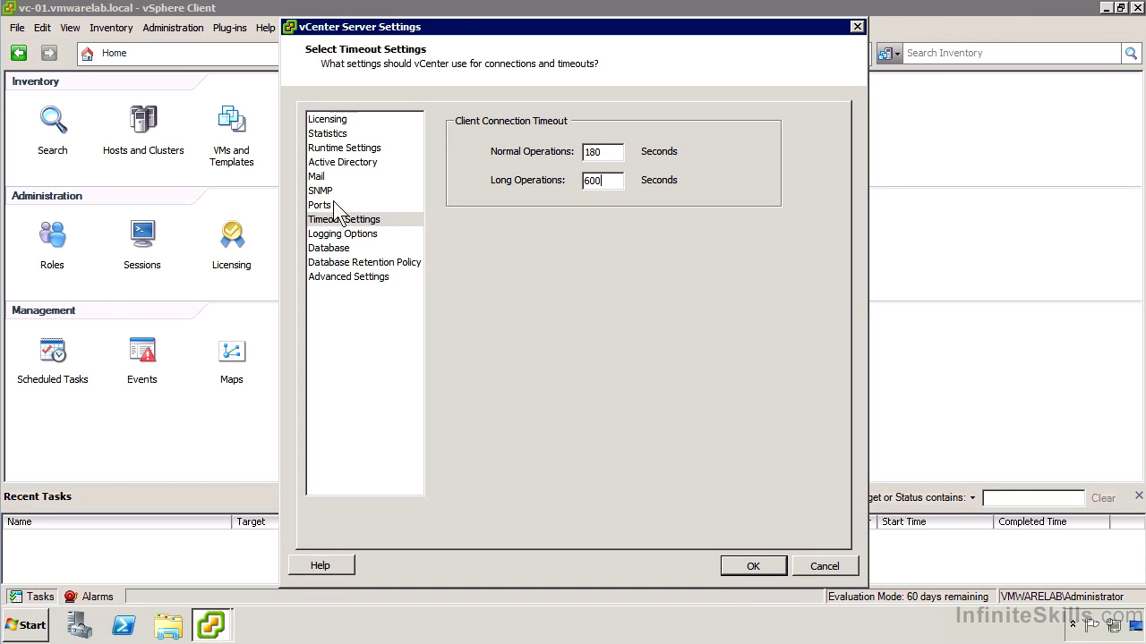
- Review the available vCenter logging levels and the maximum database connections setting
left_click(385, 235)
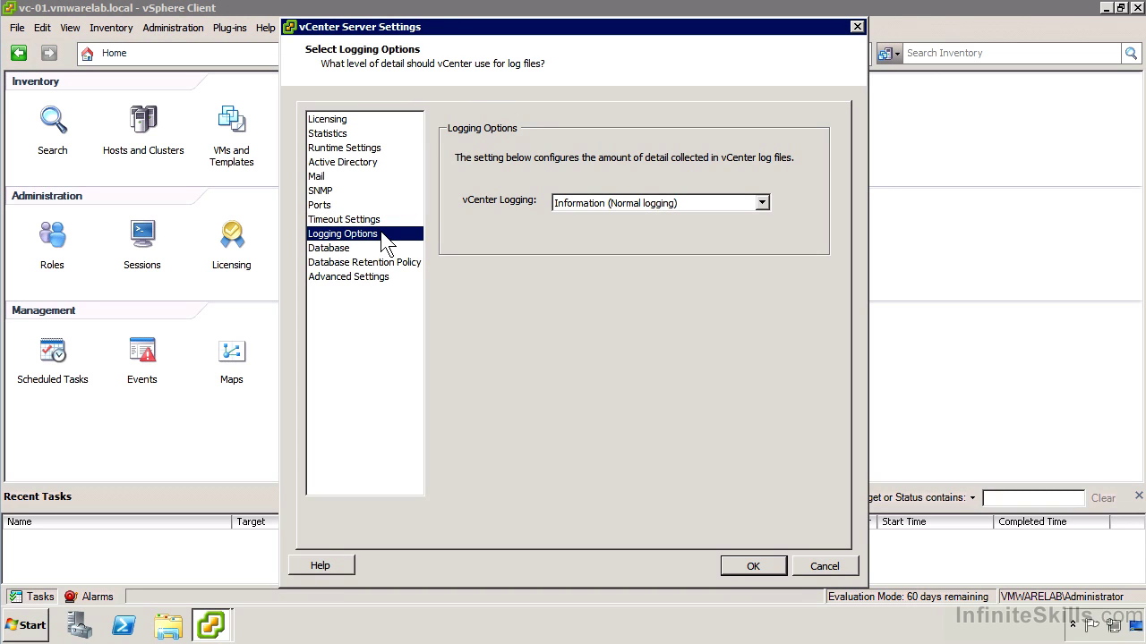
left_click(679, 203)
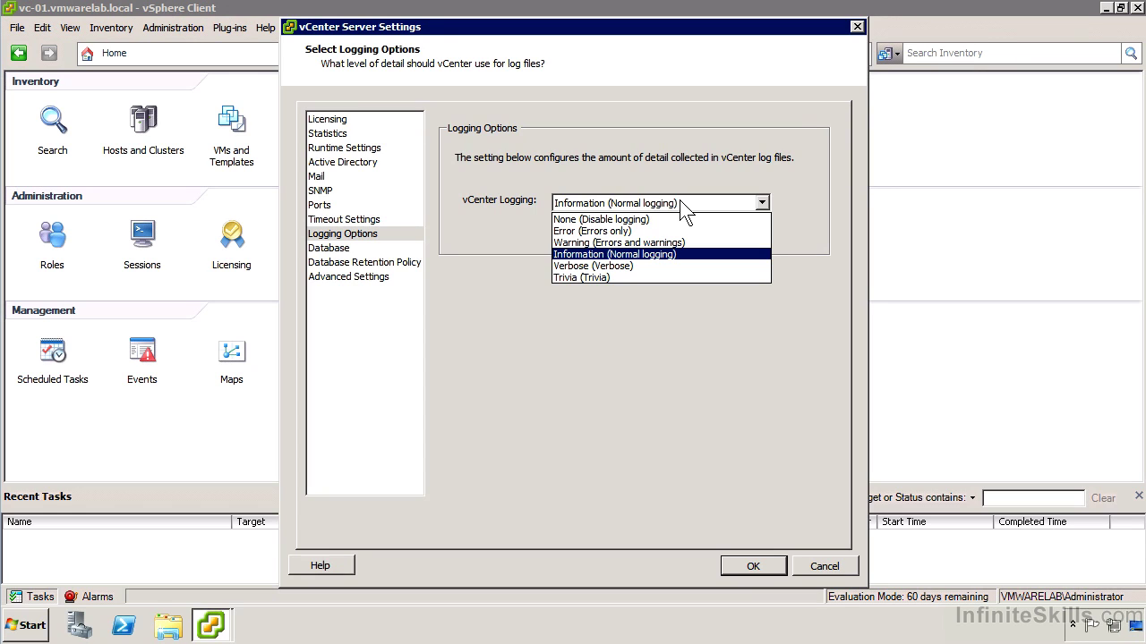
left_click(673, 204)
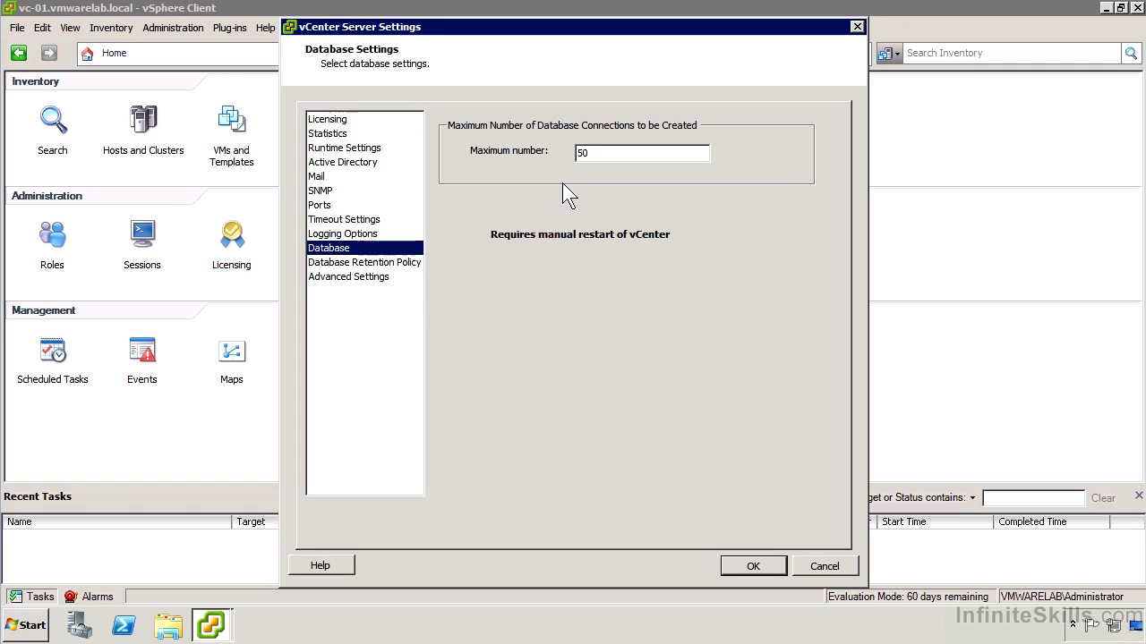
- Enable the retention limits for both events and tasks in the database retention policy
left_click(359, 264)
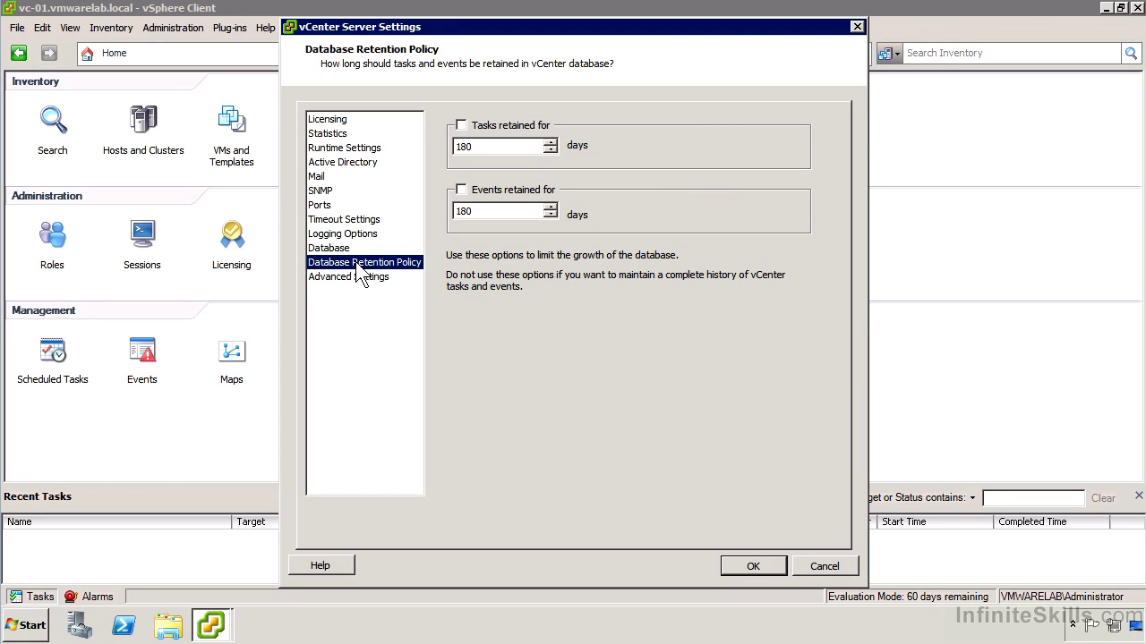
left_click(461, 190)
left_click(461, 125)
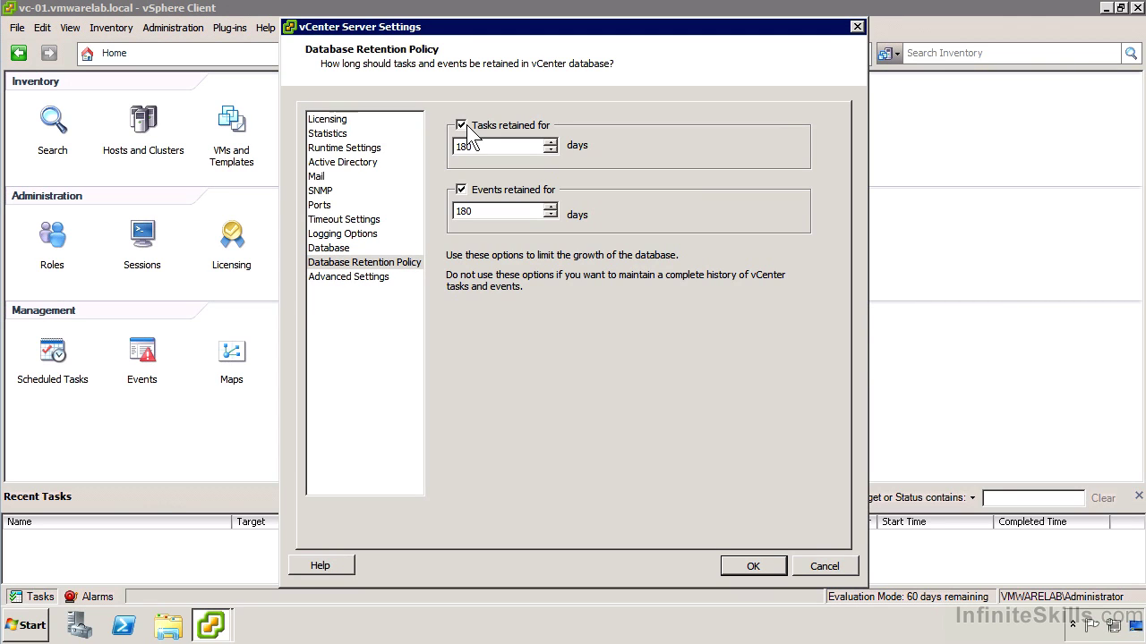
- Examine the keys and values in the vCenter Server advanced settings
left_click(330, 279)
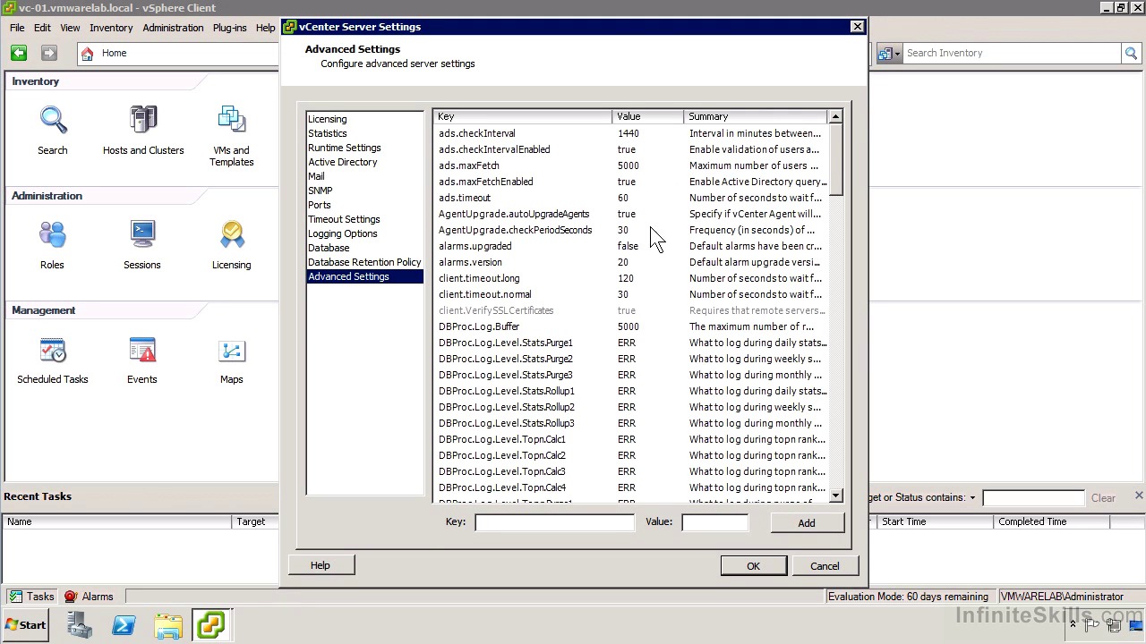
scroll(649, 366, "down", 3)
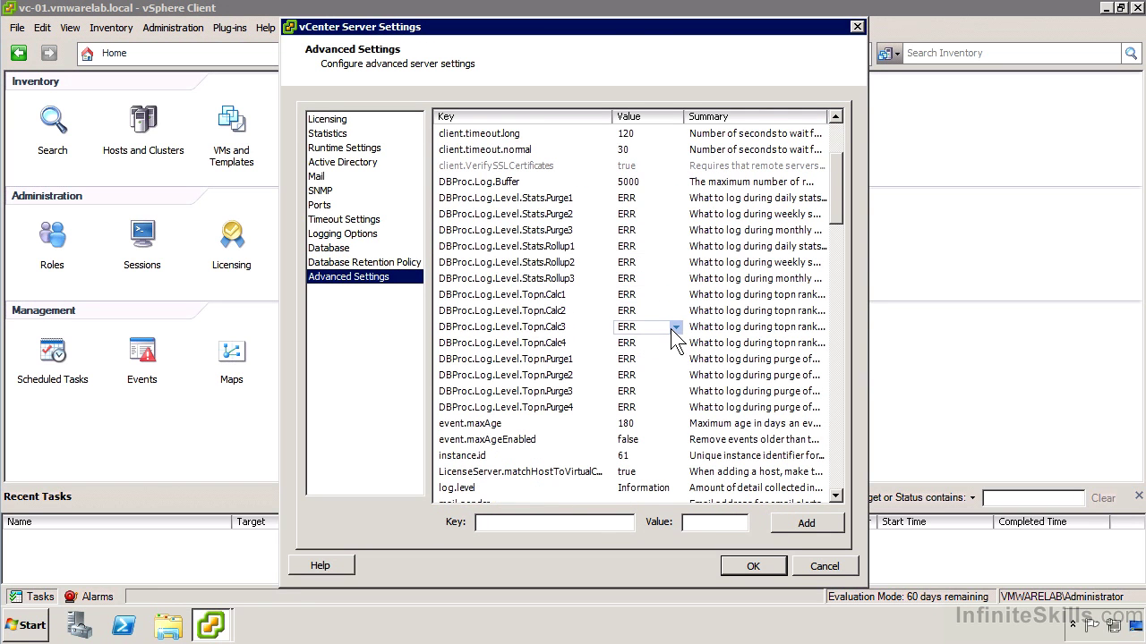